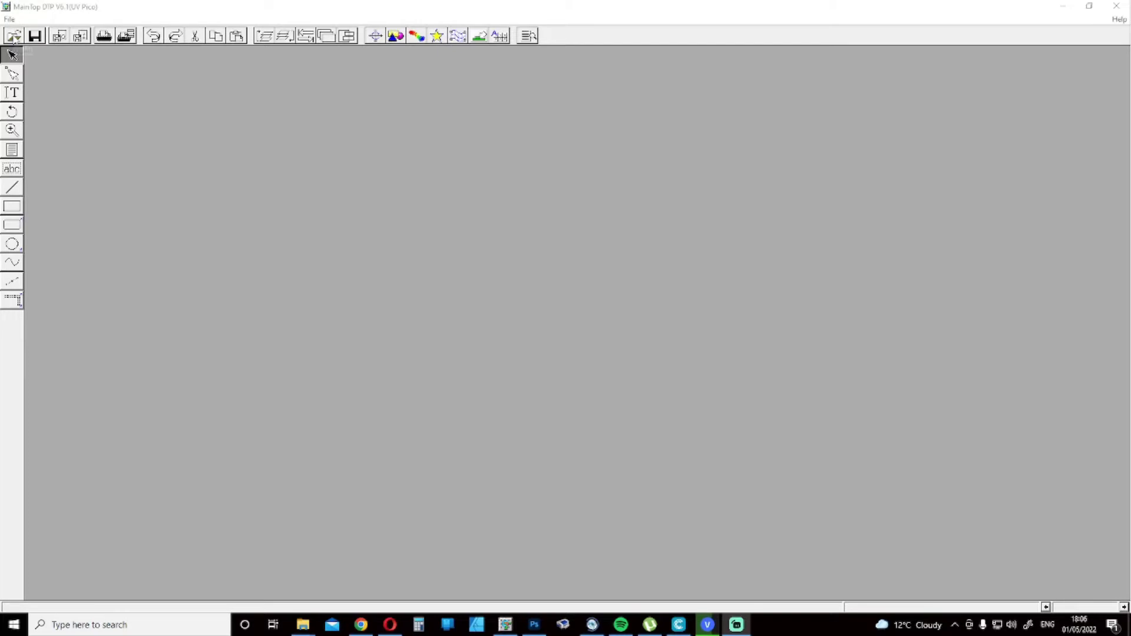
Create a new untitled General Publication on an A4 portrait page.
click(9, 19)
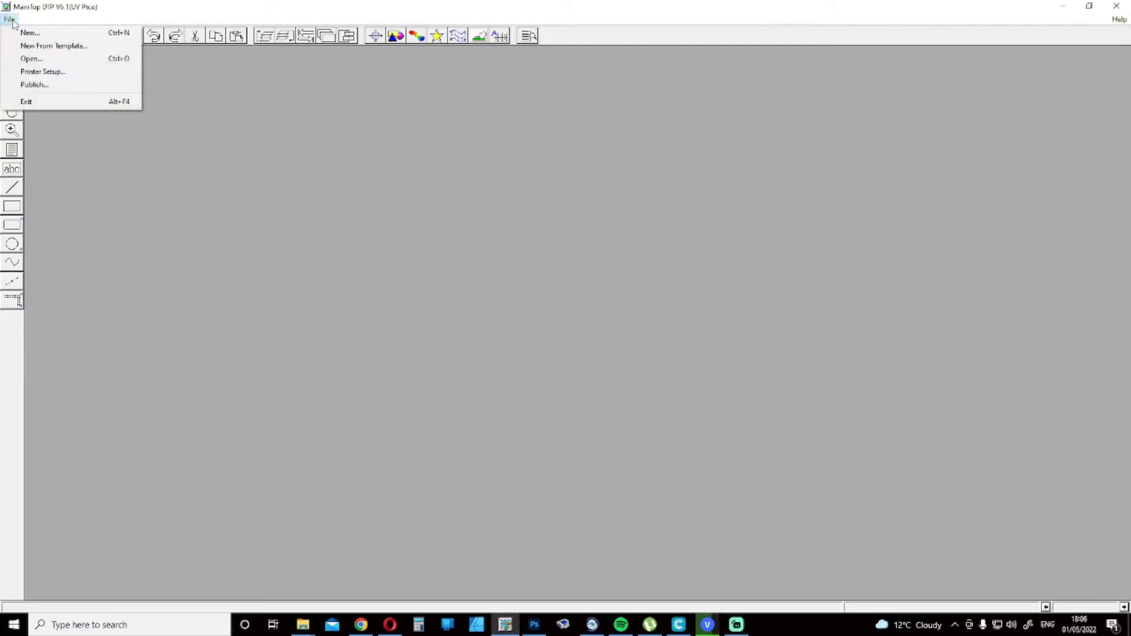
click(30, 30)
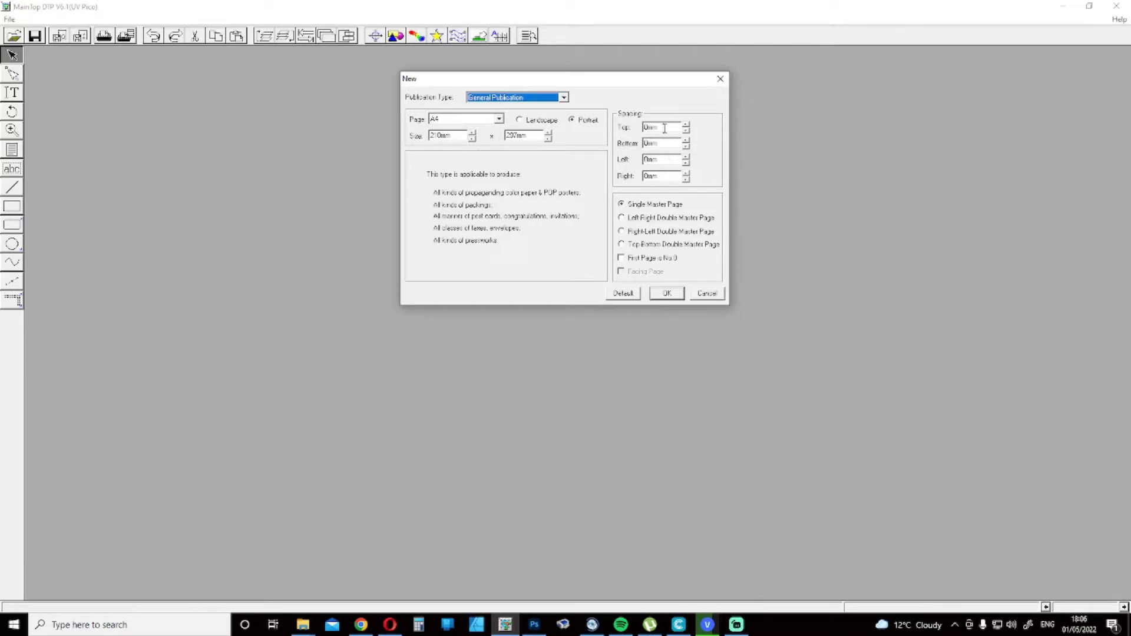
click(667, 295)
click(668, 294)
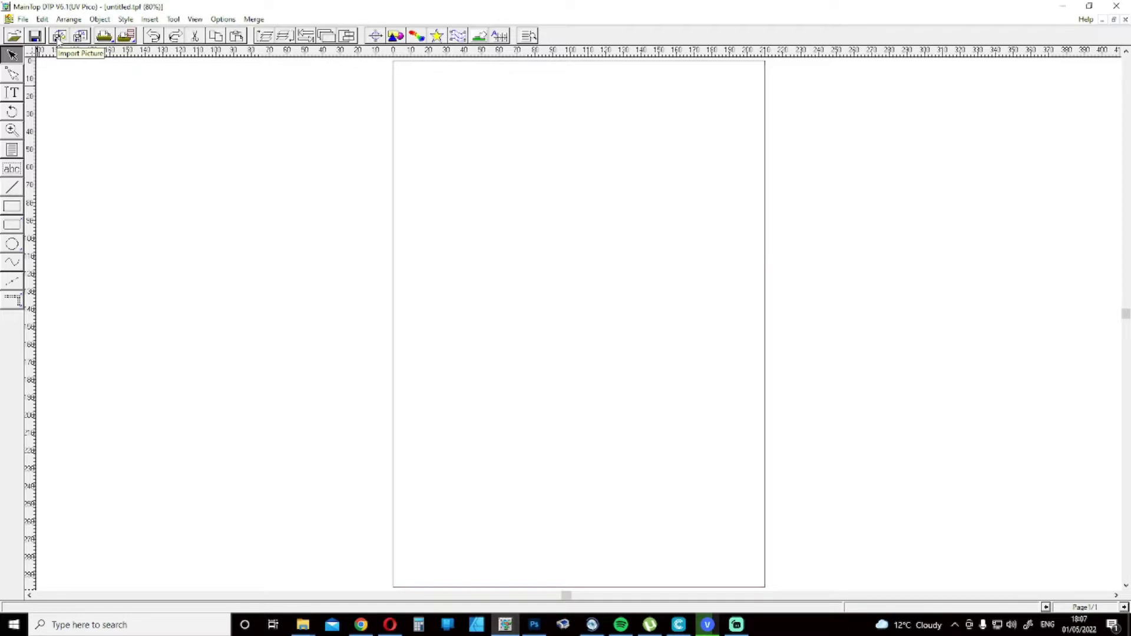
click(59, 36)
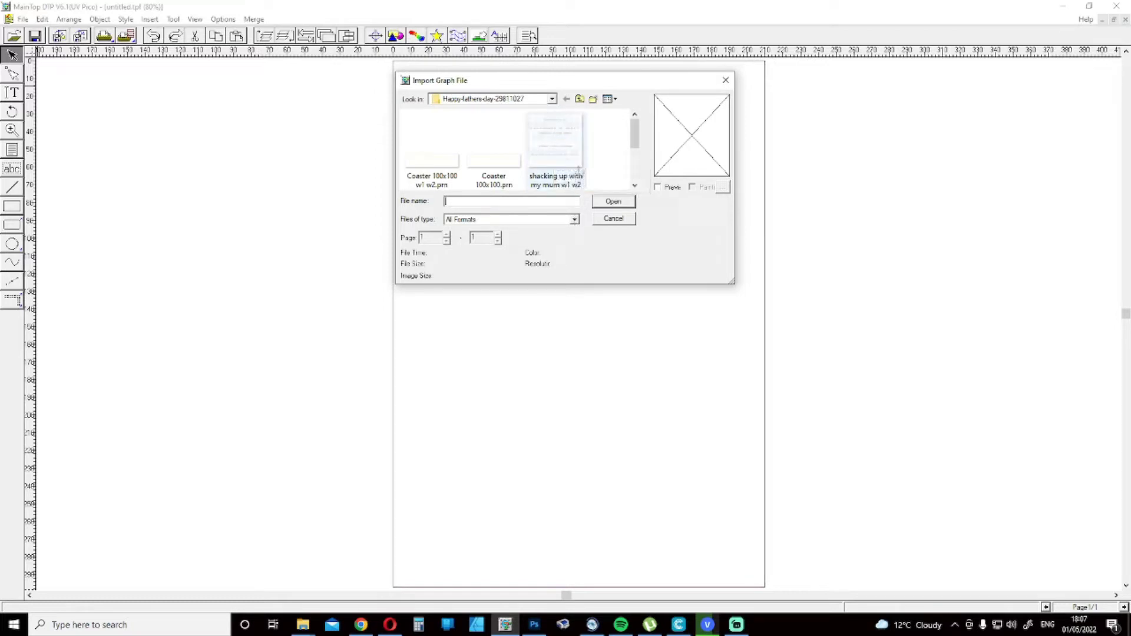
Import the 'shacking up with my mum w1 w2' picture with Adjust to Picture Size kept.
double_click(574, 158)
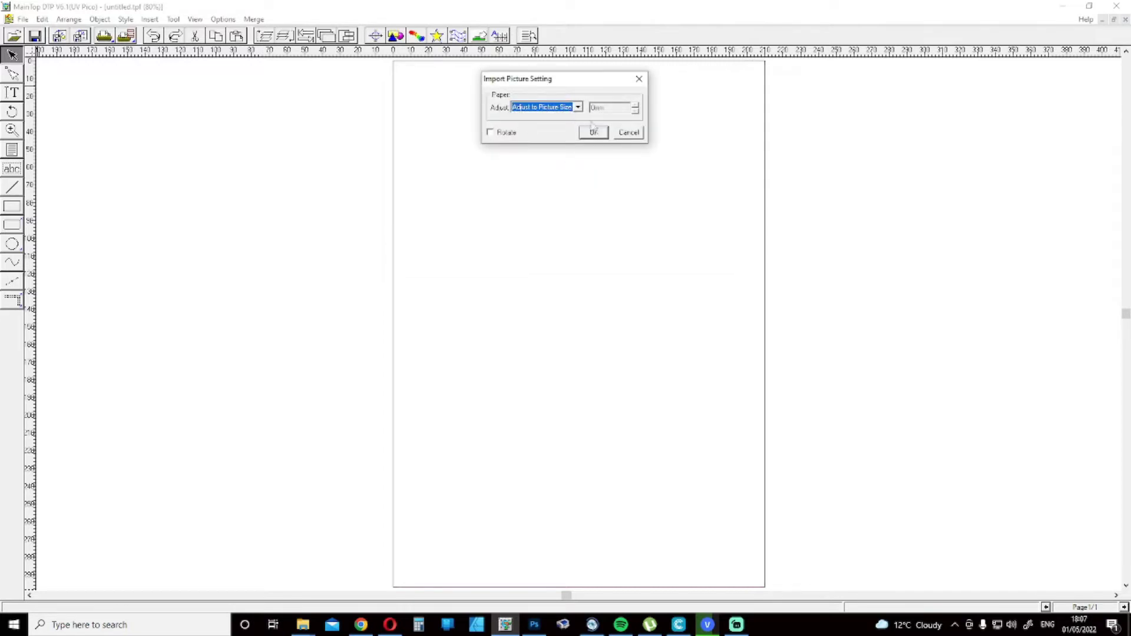
click(579, 107)
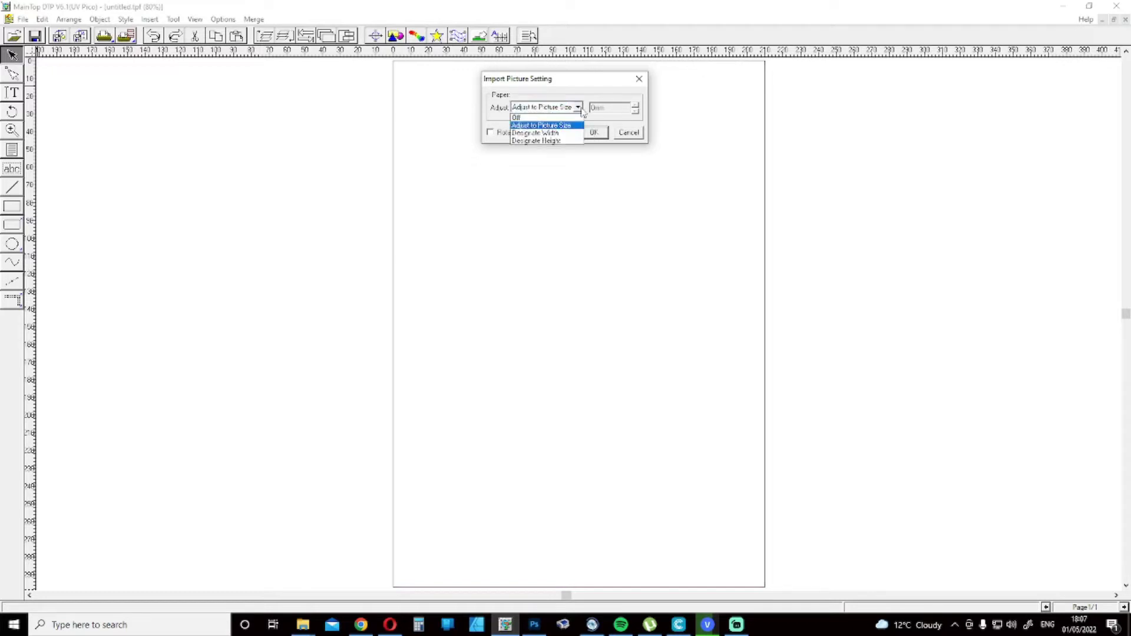
click(579, 109)
click(579, 108)
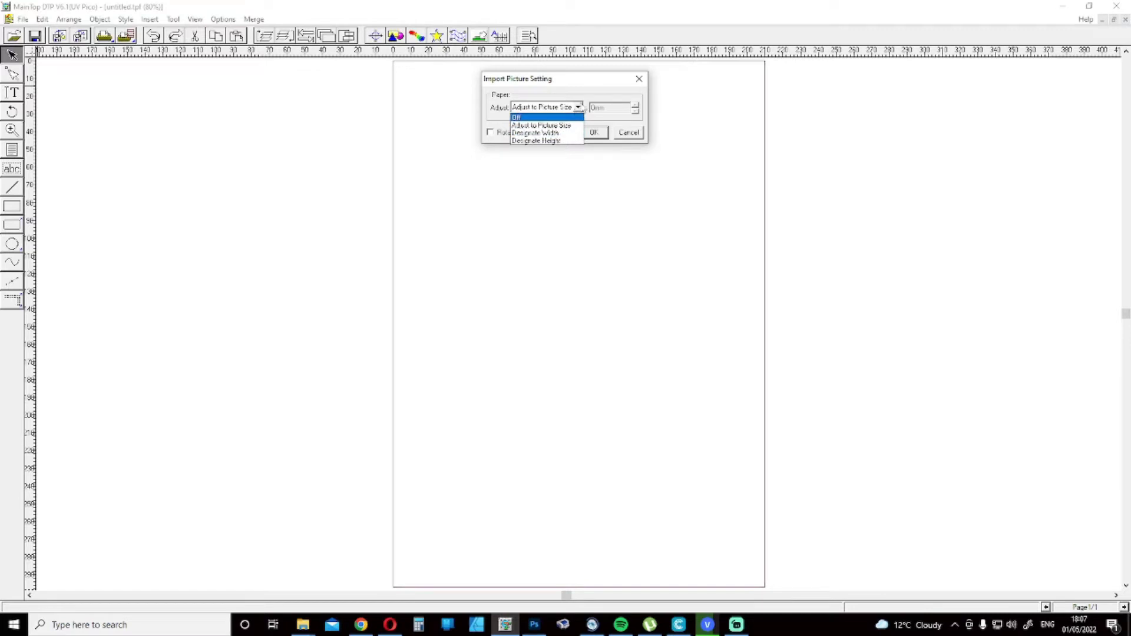
click(575, 111)
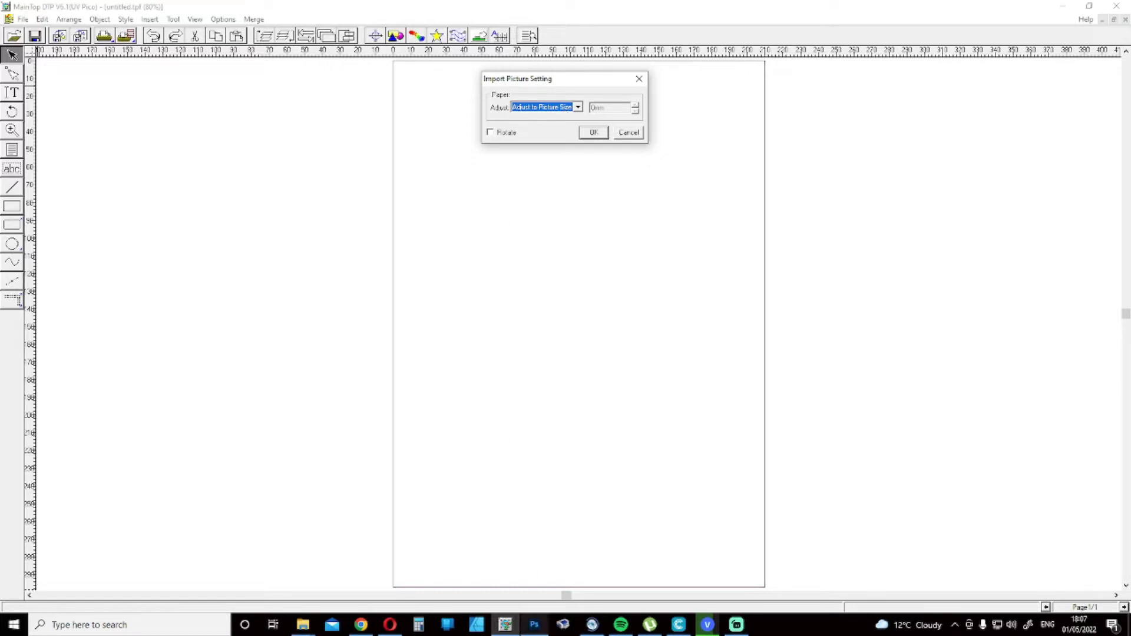
mouse_move(539, 631)
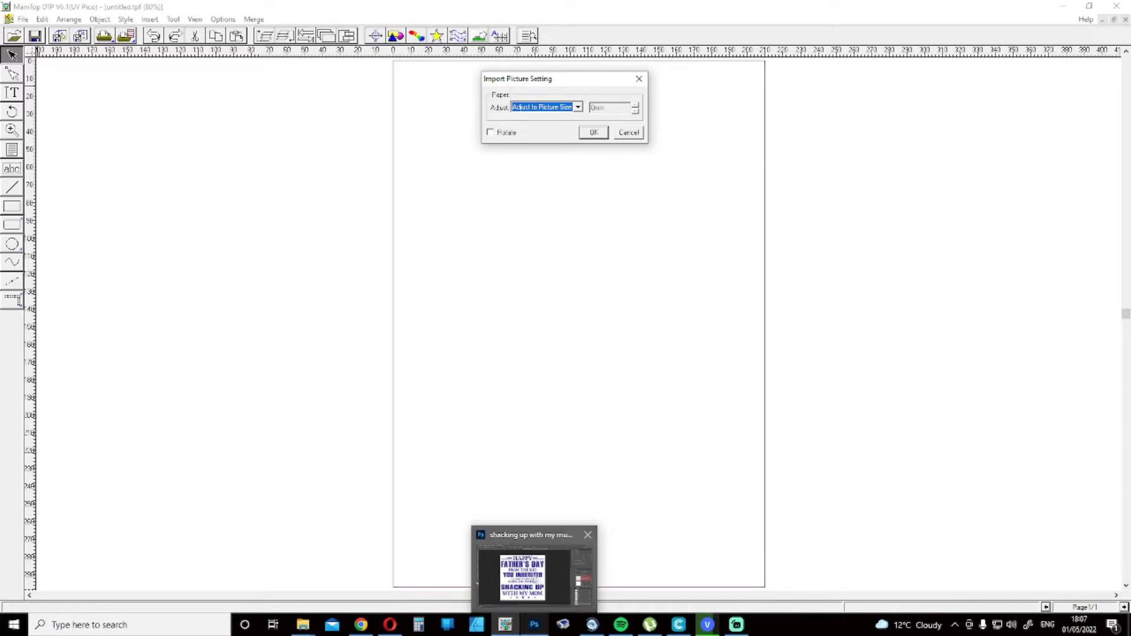
click(530, 580)
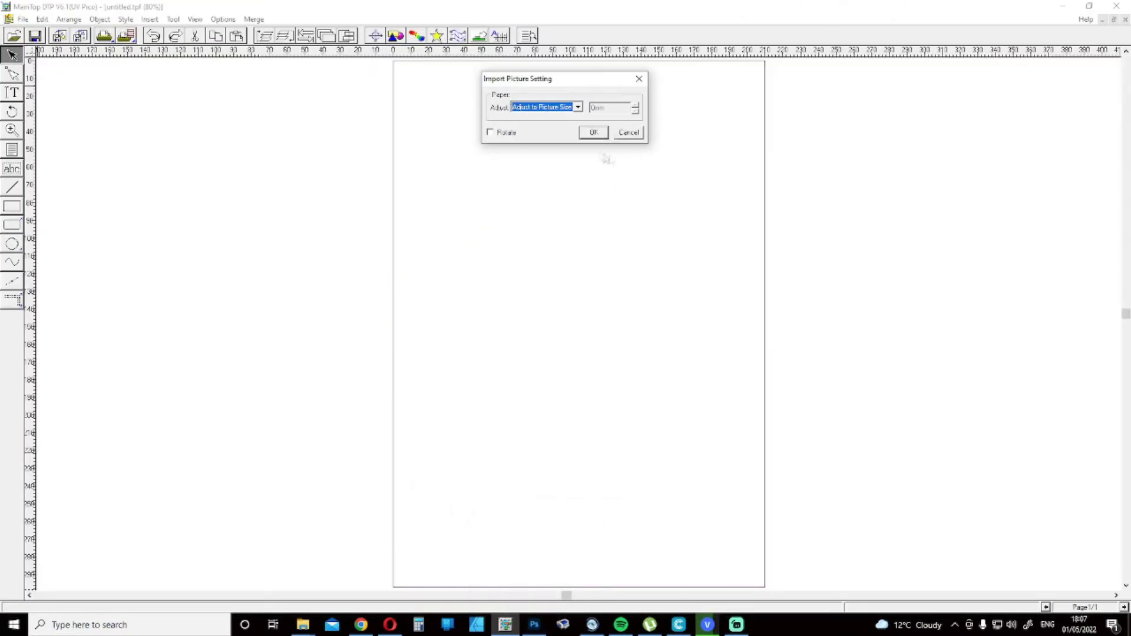
click(594, 133)
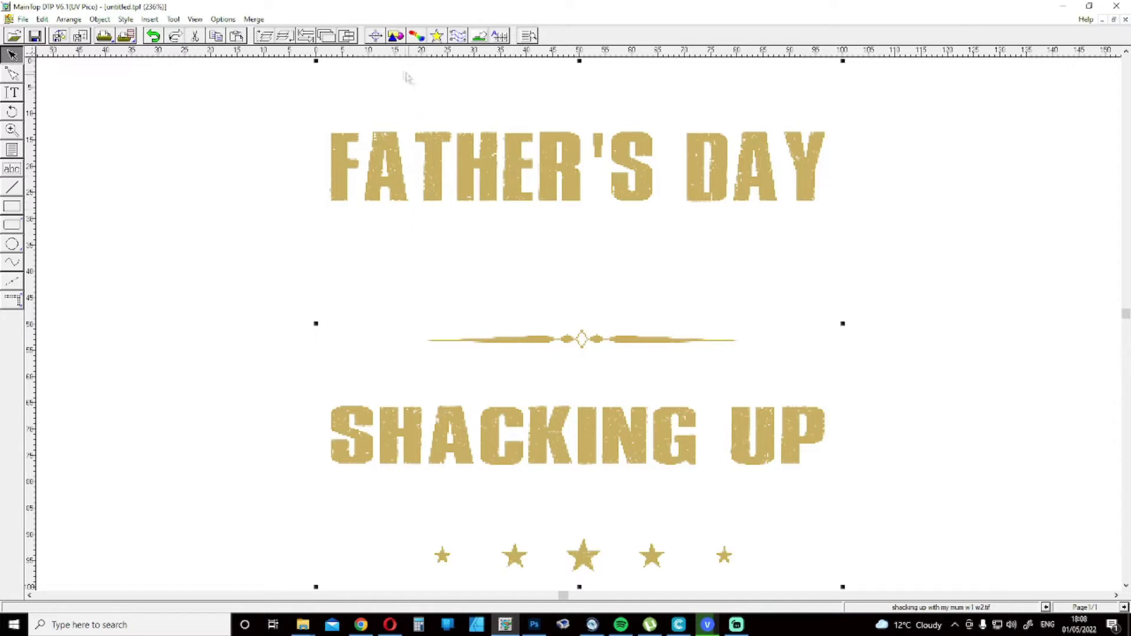
Show the Metric Panel for the placed Father's Day design.
click(376, 37)
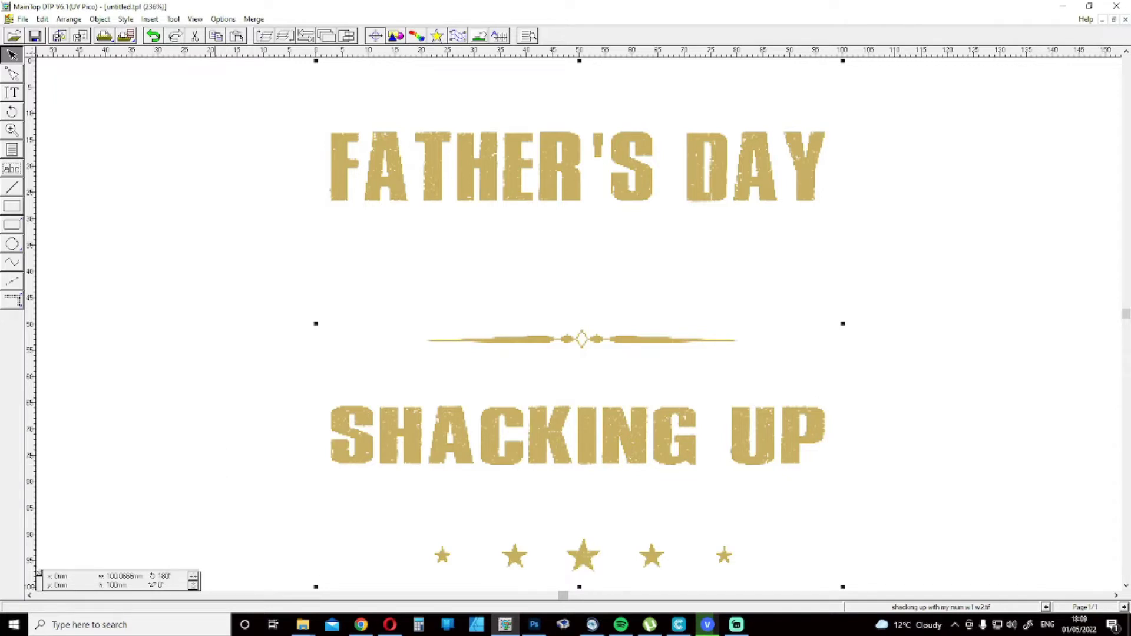
Apply 180° rotation to the design from the metric panel's rotation field.
key(Return)
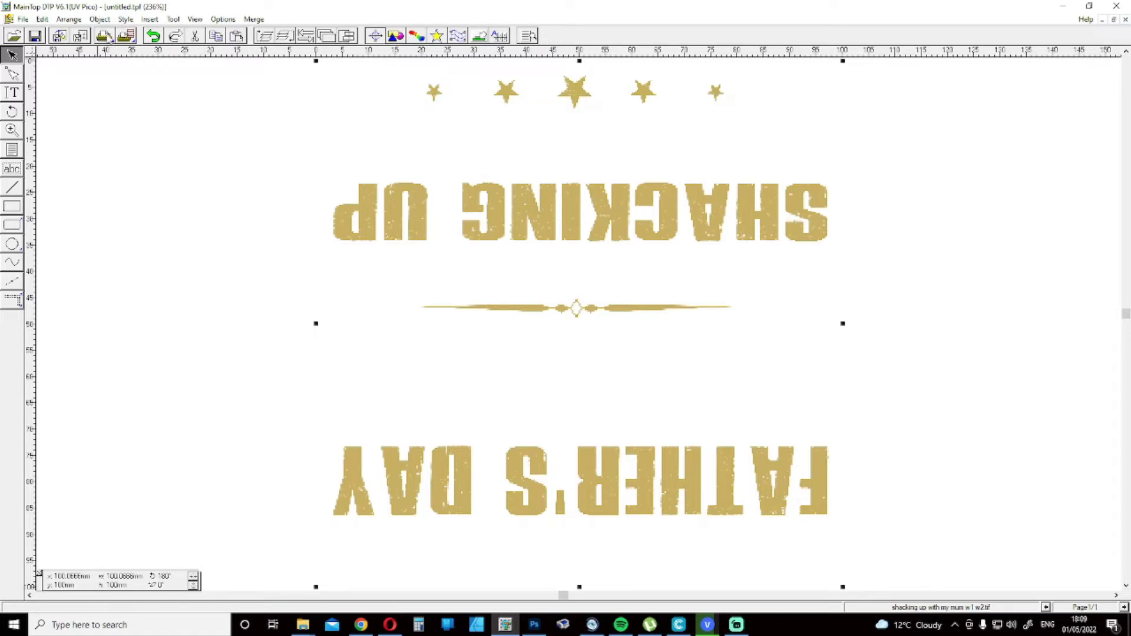
click(105, 37)
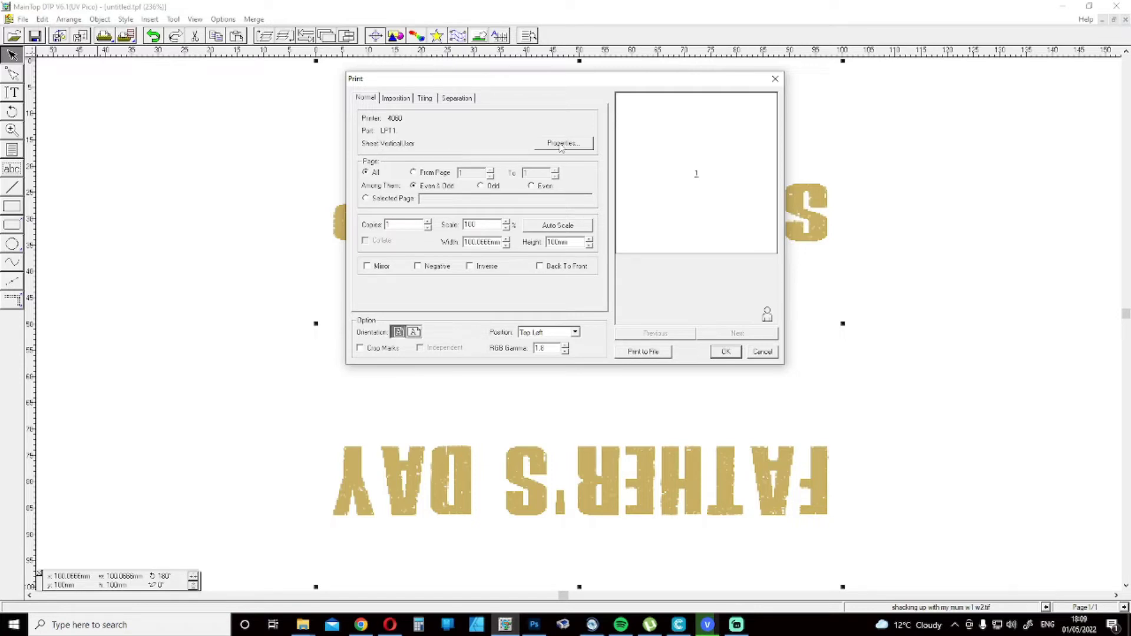
Open the 4060 printer properties and size the paper automatically from the design.
click(561, 145)
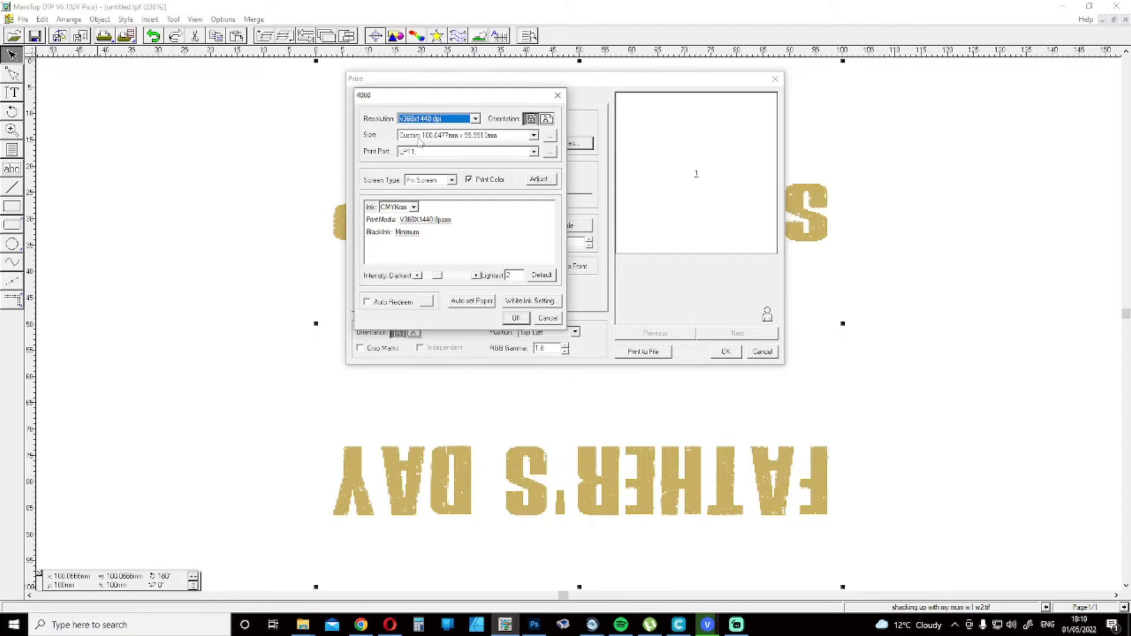
click(470, 305)
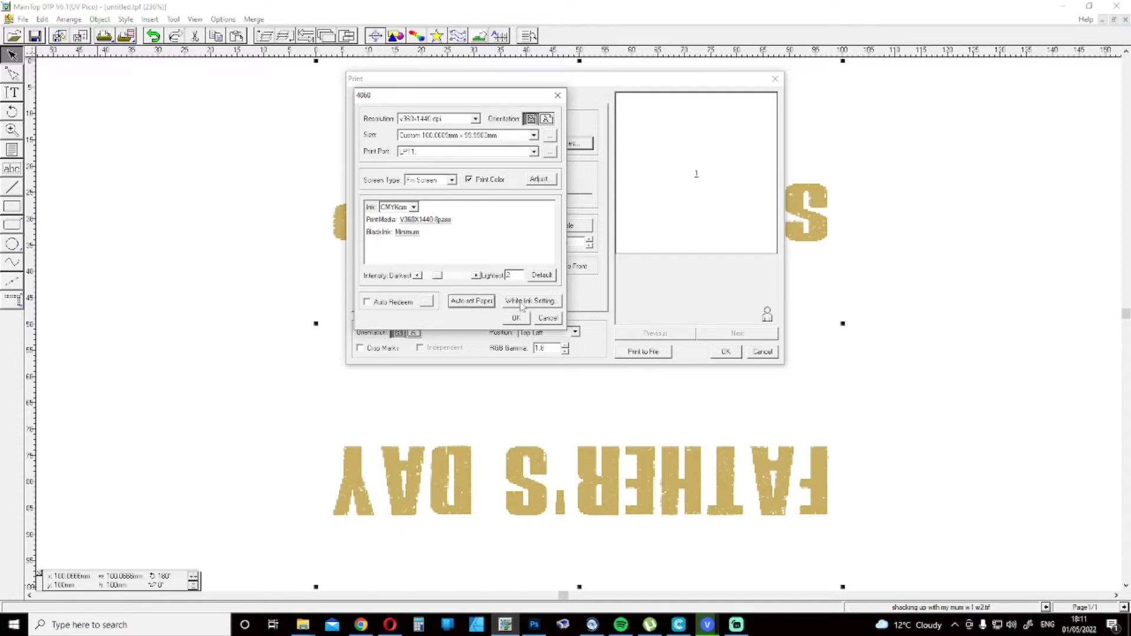
Keep the white ink Channel Number at 2 and confirm the 4060 printer settings.
click(521, 302)
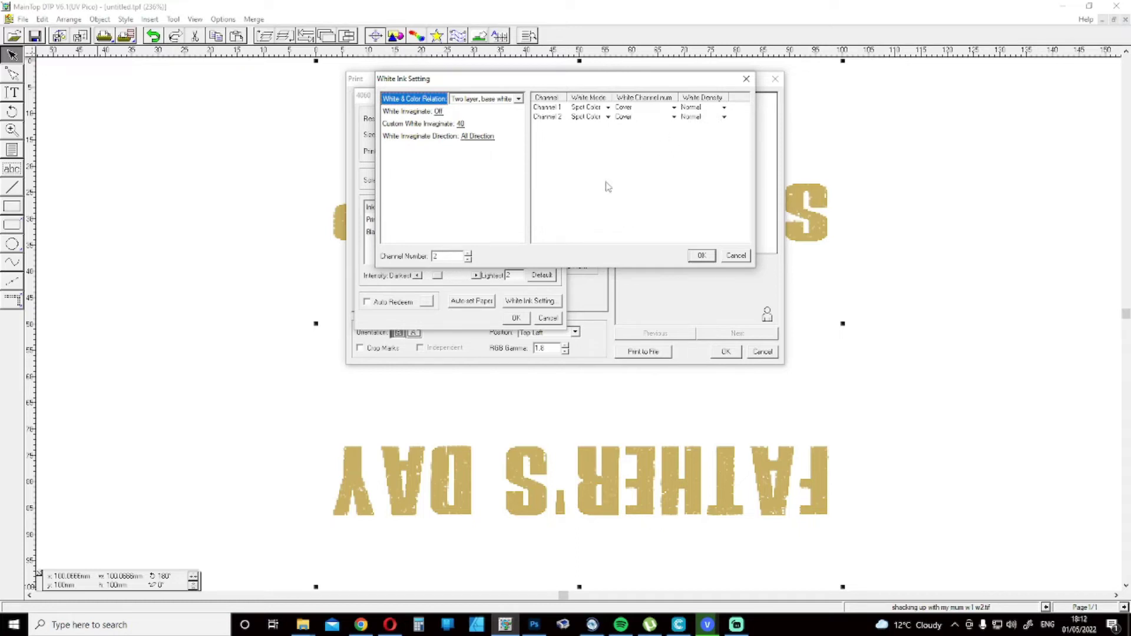
click(545, 116)
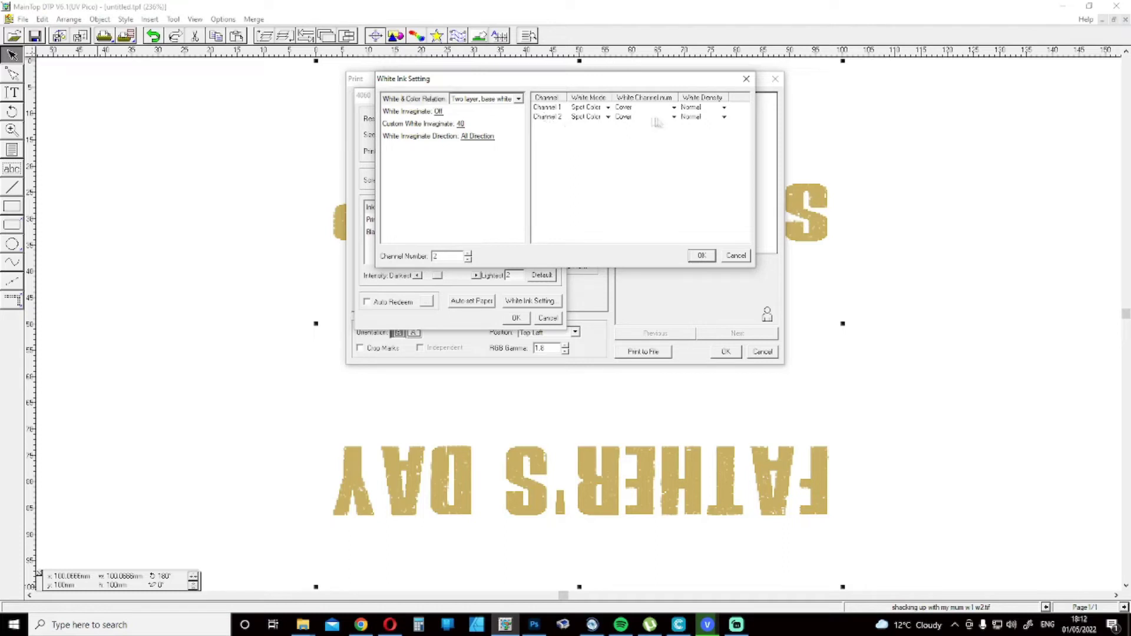
click(468, 260)
click(468, 254)
click(702, 256)
click(701, 258)
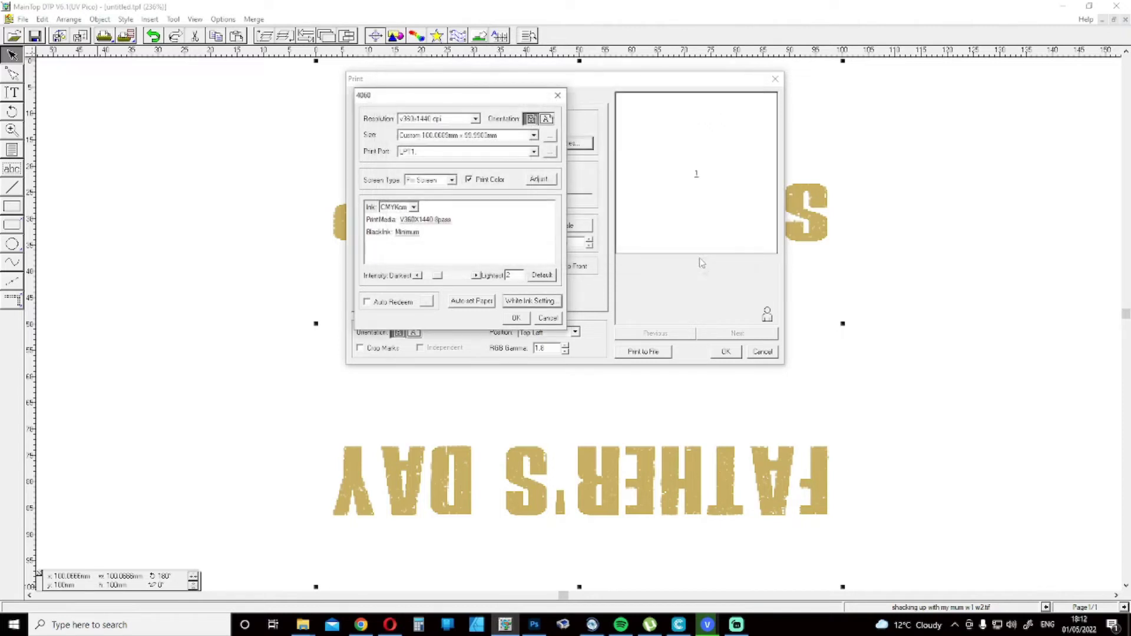
click(514, 319)
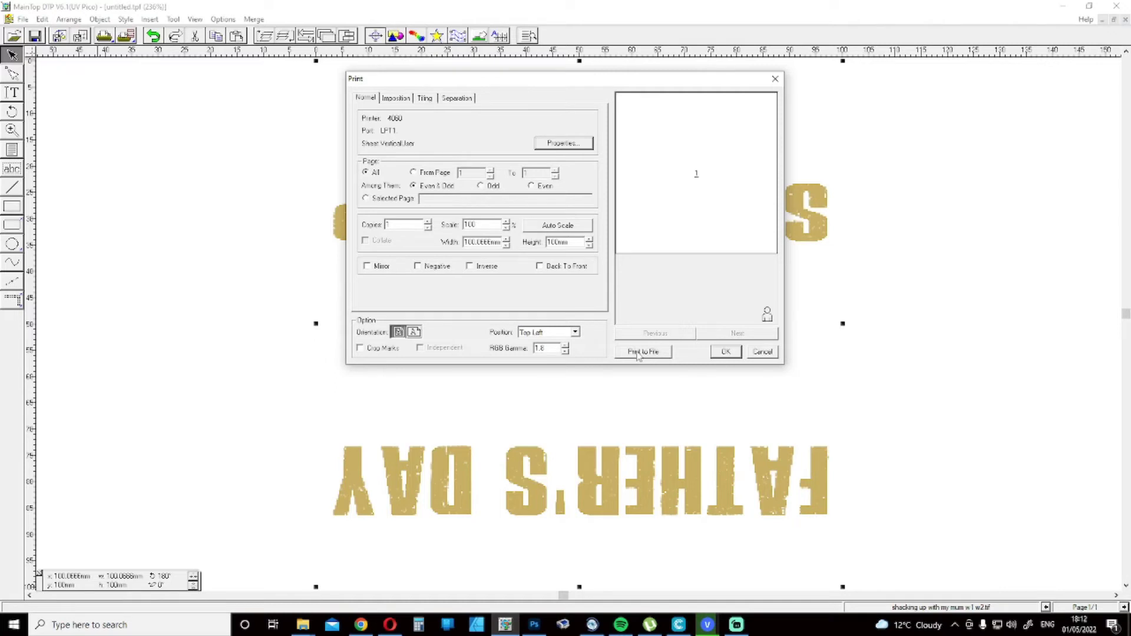
Print to file as 'test' (*.prn) in the Happy fathers day coaster folder.
click(641, 352)
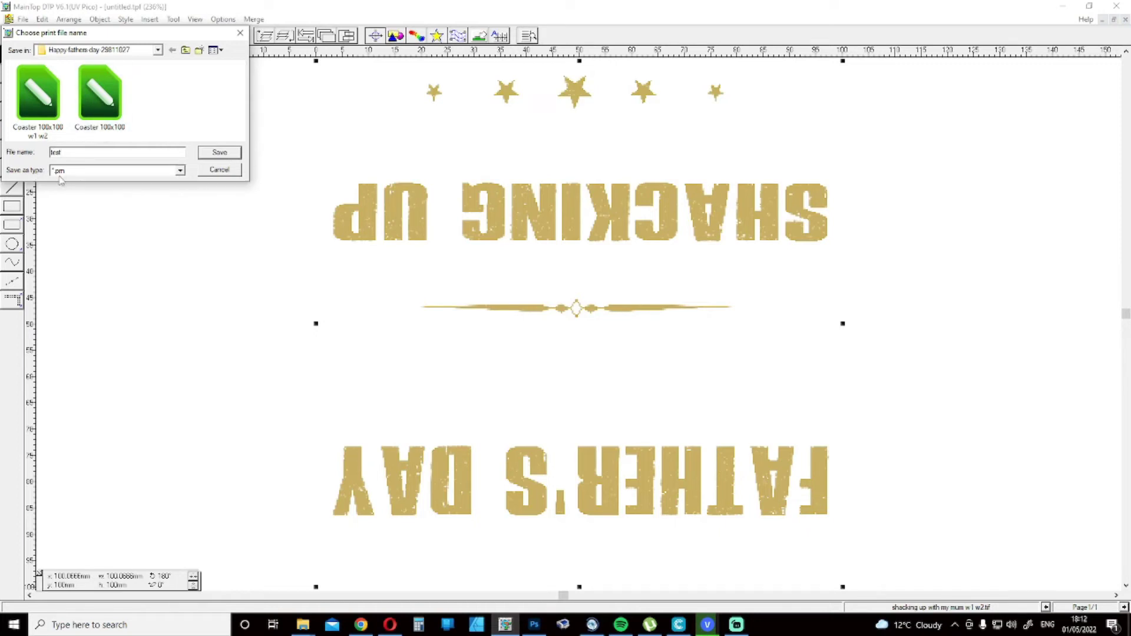
click(220, 153)
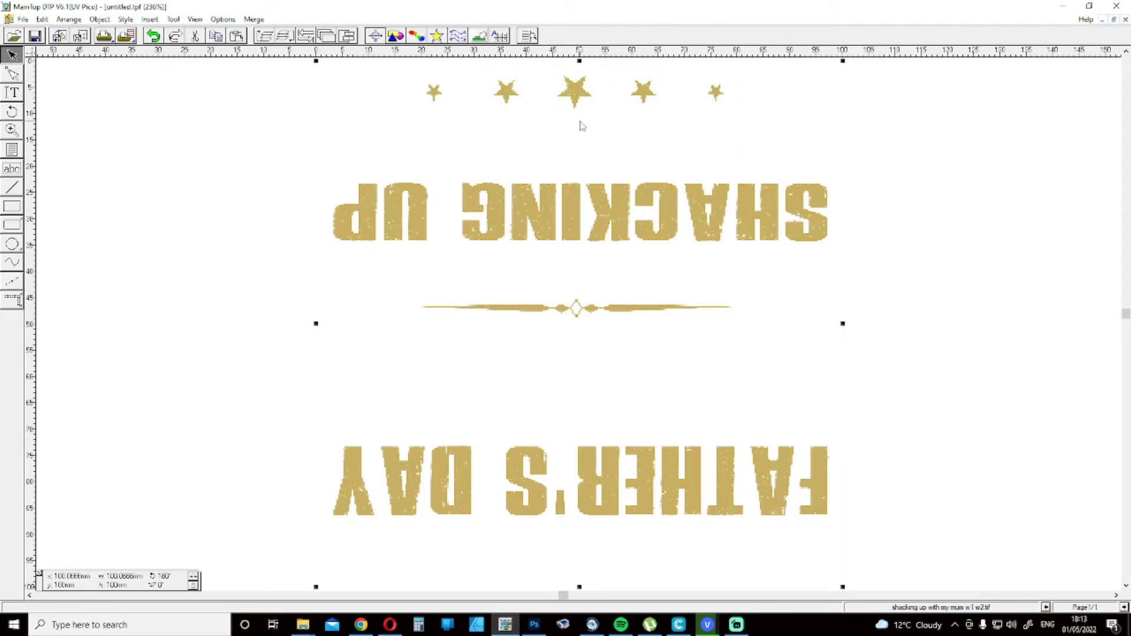
Check the 15.3 MB test file in I: > Projects > Fathers Day > Coaster > Happy-fathers-day-29811027, then close Explorer.
mouse_move(305, 628)
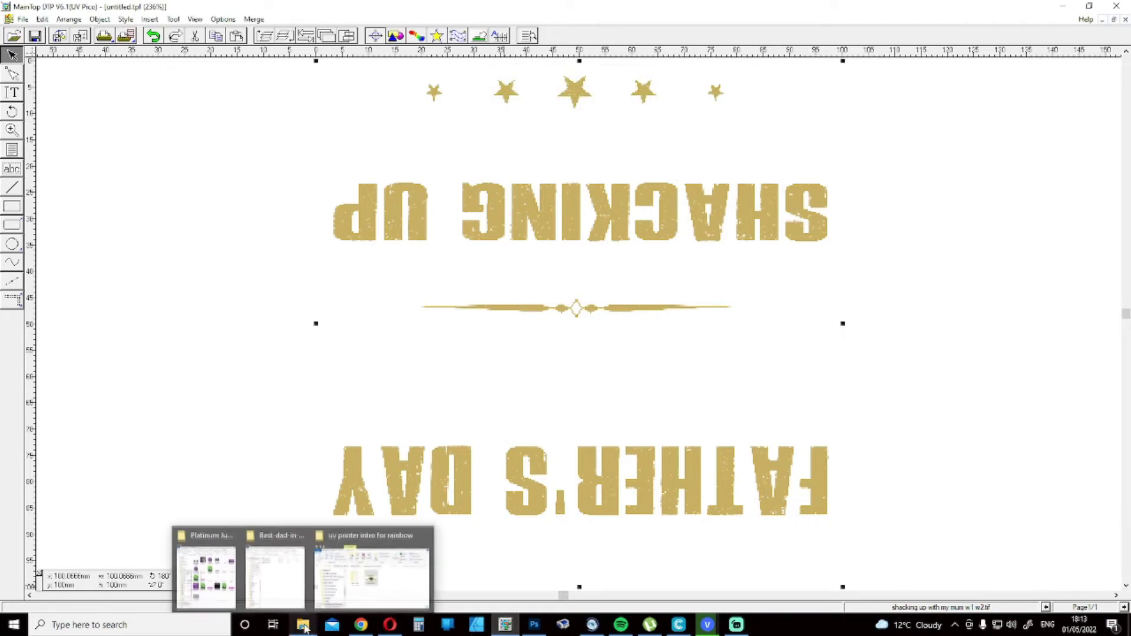
click(279, 589)
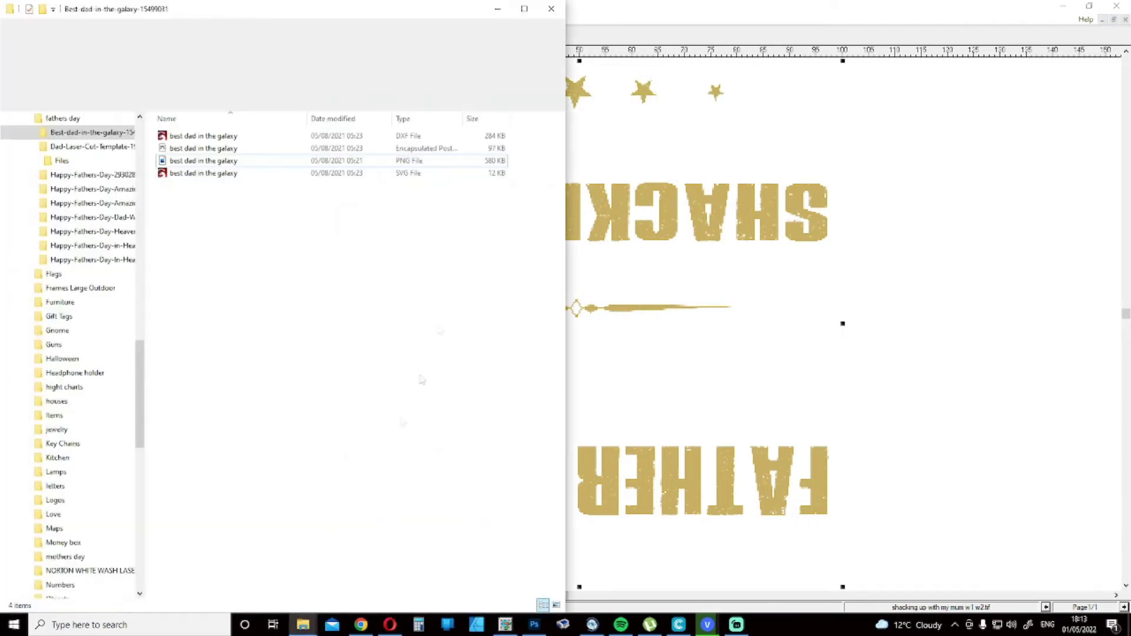
click(106, 98)
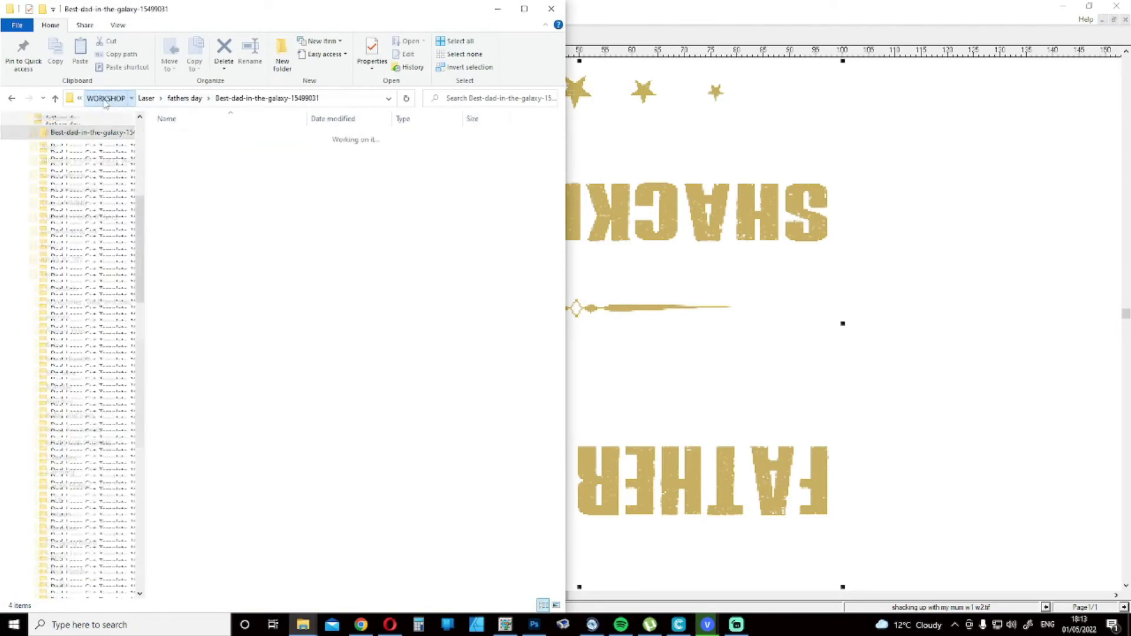
click(149, 98)
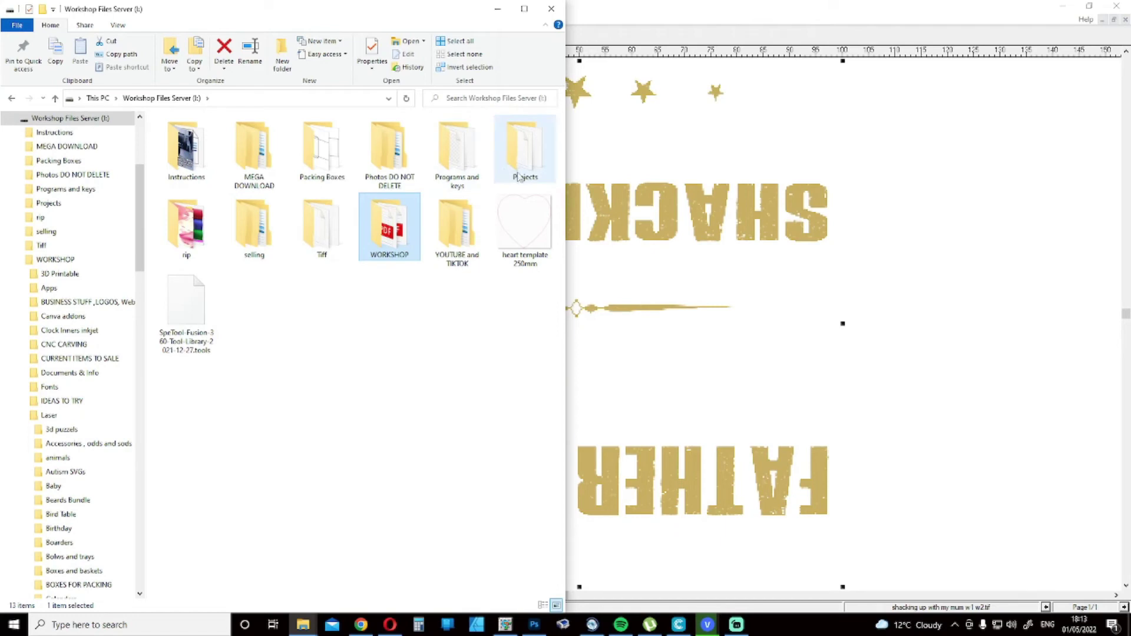
double_click(523, 154)
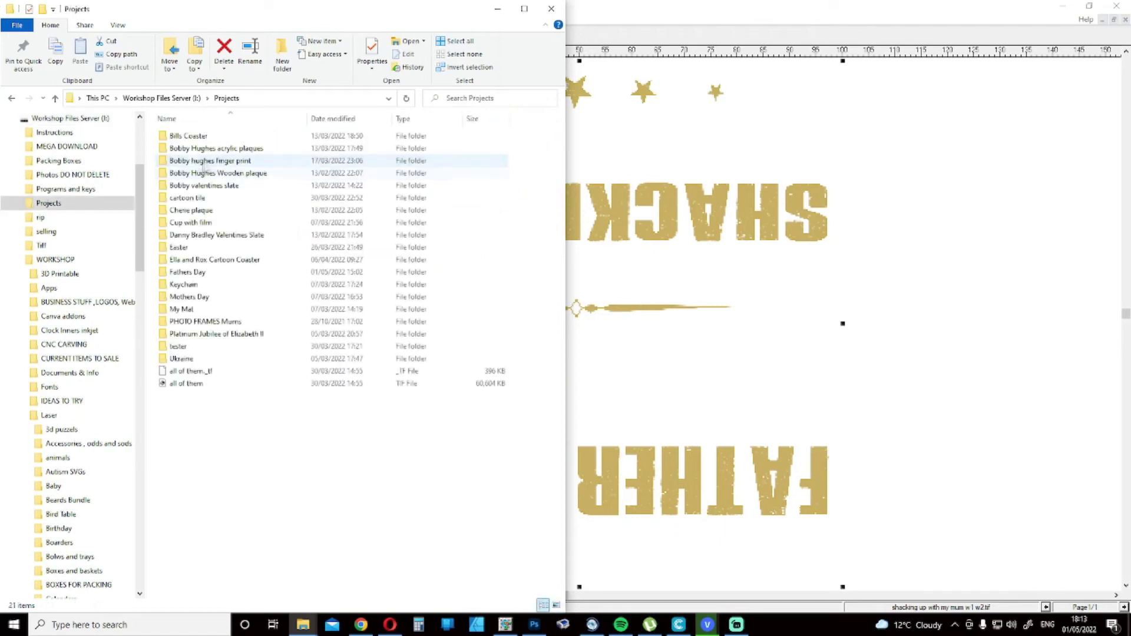
double_click(187, 271)
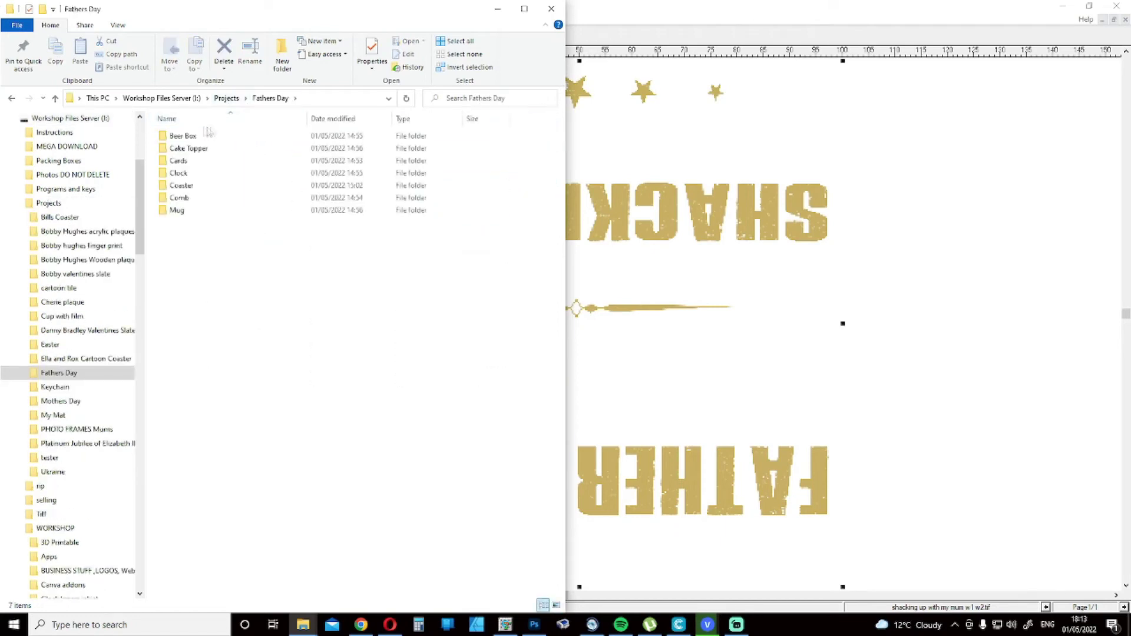
double_click(192, 186)
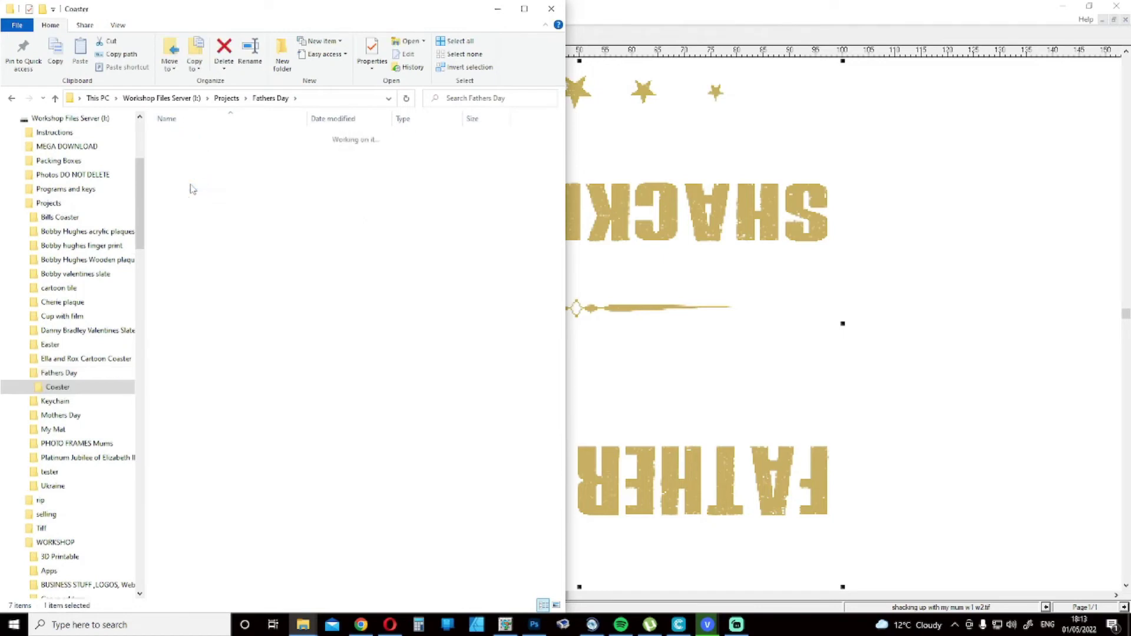
double_click(196, 136)
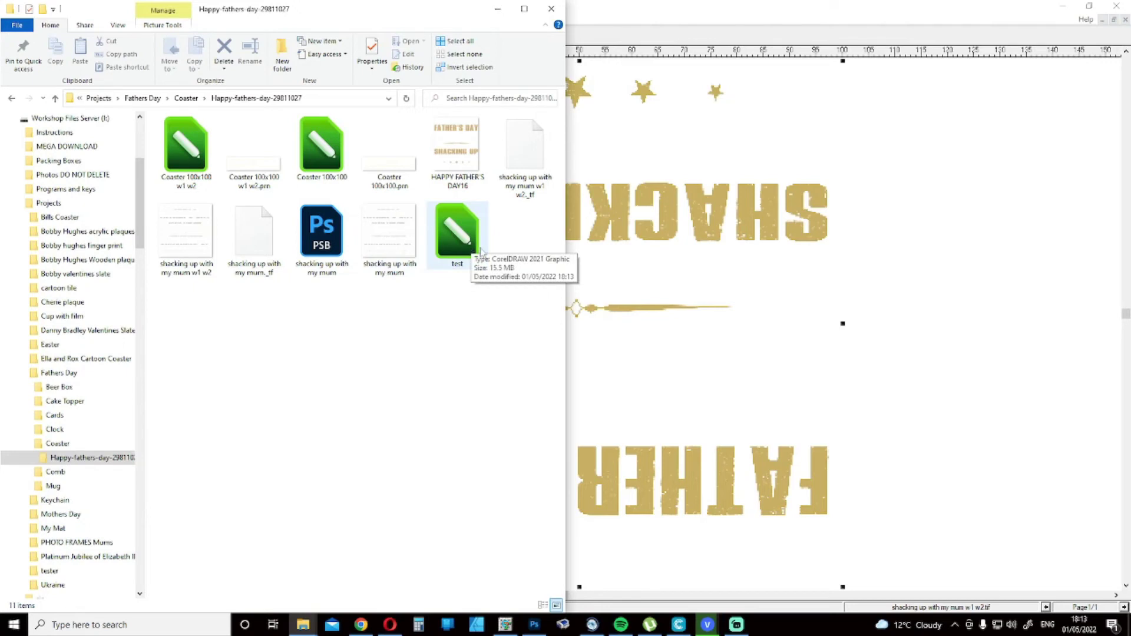
key(alt+F4)
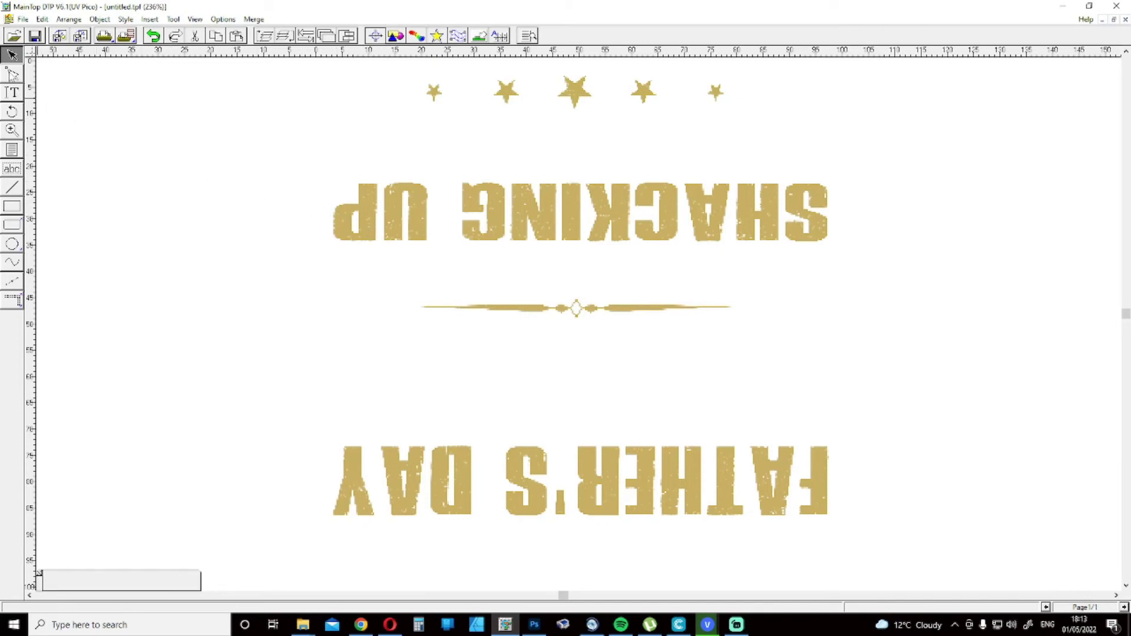
Add a text frame beside the divider, then erase the stray typed text.
click(12, 92)
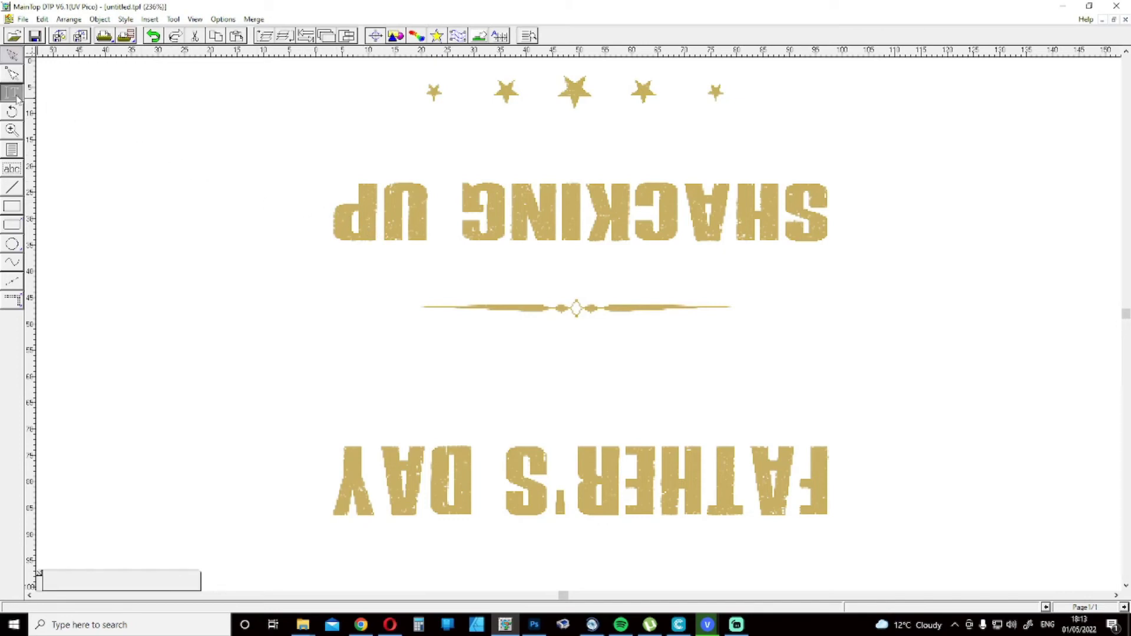
click(352, 312)
text(cv xcvbzdxfgvad\zs)
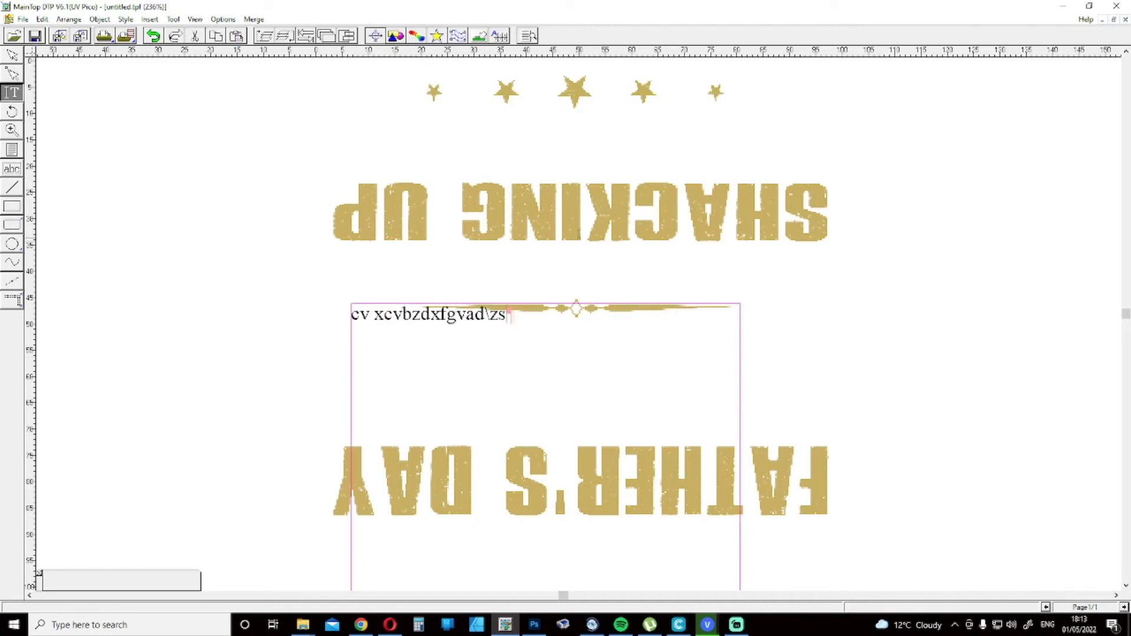
key(BackSpace)
key(BackSpace)
key(BackSpace)
key(BackSpace)
key(BackSpace)
key(BackSpace)
key(BackSpace)
key(BackSpace)
key(BackSpace)
key(BackSpace)
key(BackSpace)
key(BackSpace)
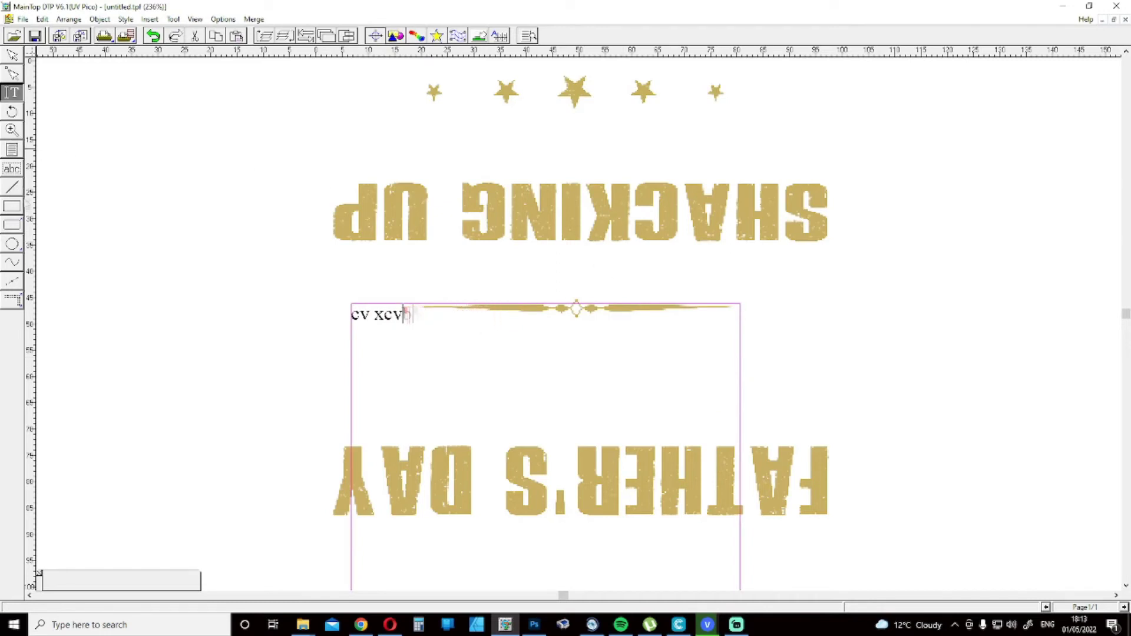
key(BackSpace)
key(BackSpace)
key(BackSpace)
key(BackSpace)
key(BackSpace)
key(BackSpace)
Draw a rectangle and a freehand curve over the design, delete the curve, then deselect.
click(12, 206)
mouse_move(188, 204)
mouse_down()
mouse_move(235, 246)
mouse_move(503, 369)
mouse_up()
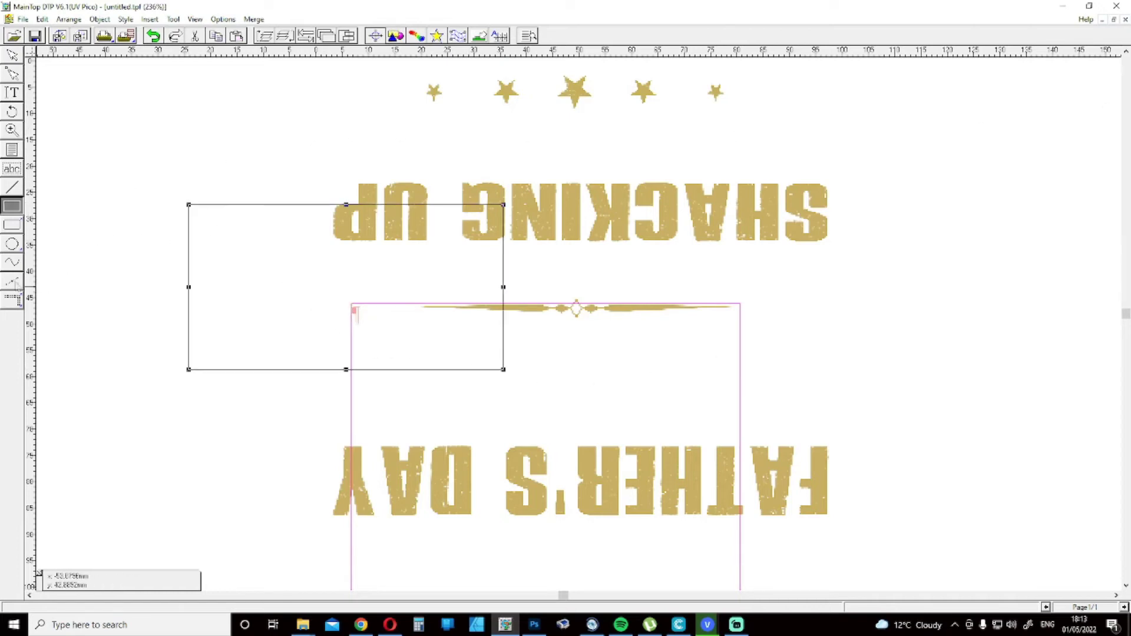
click(12, 263)
mouse_move(115, 320)
mouse_down()
mouse_move(459, 259)
mouse_move(685, 320)
mouse_up()
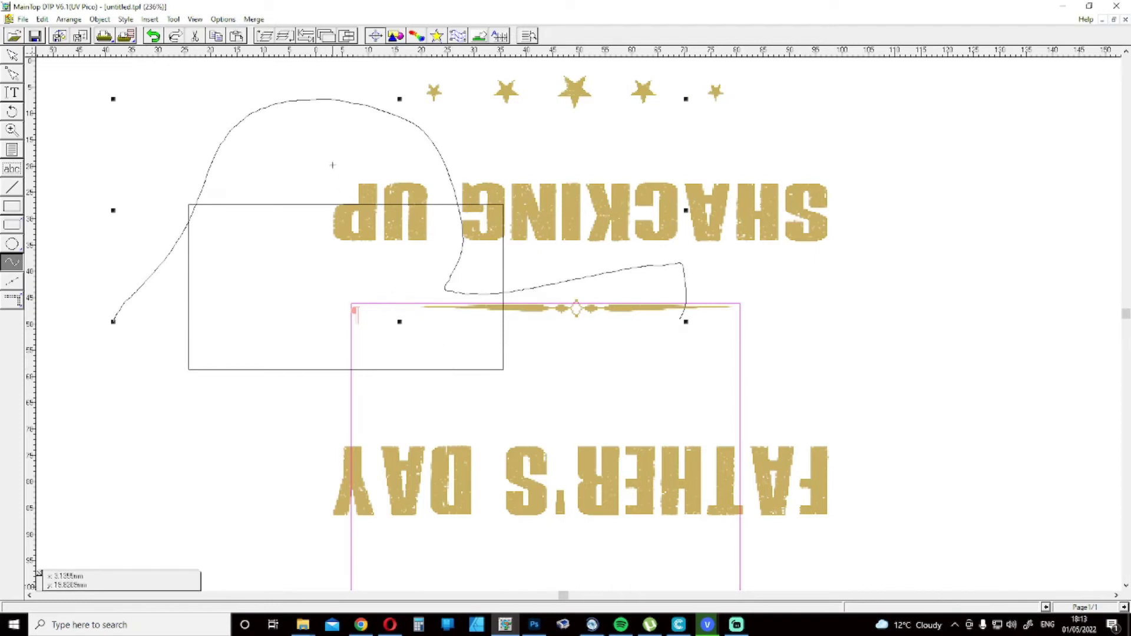
key(Delete)
click(12, 55)
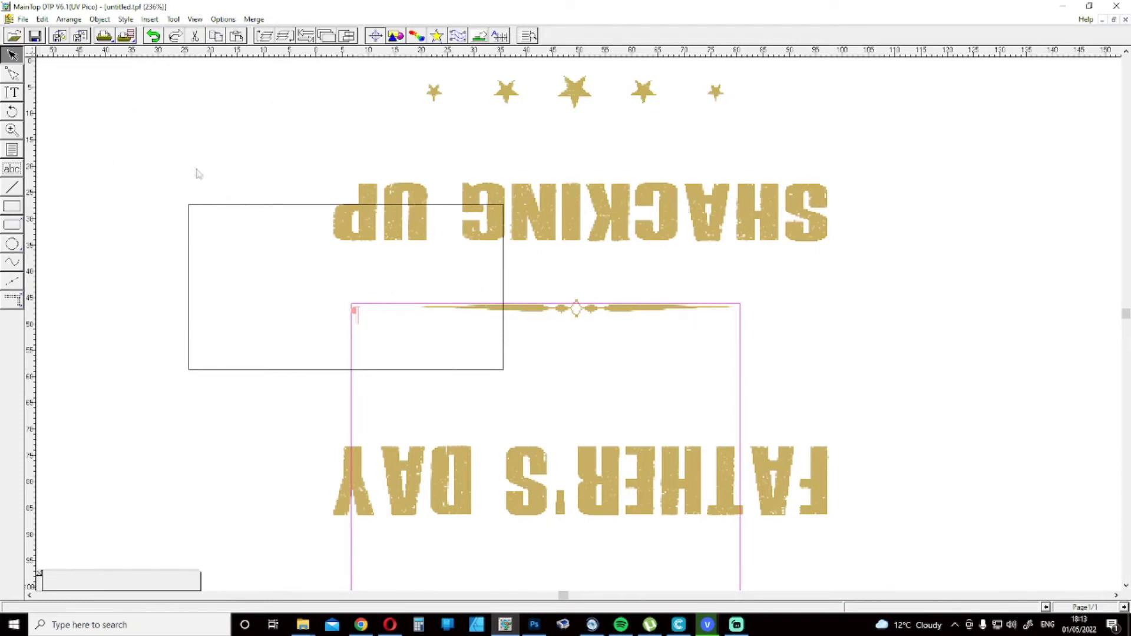
click(358, 321)
click(382, 342)
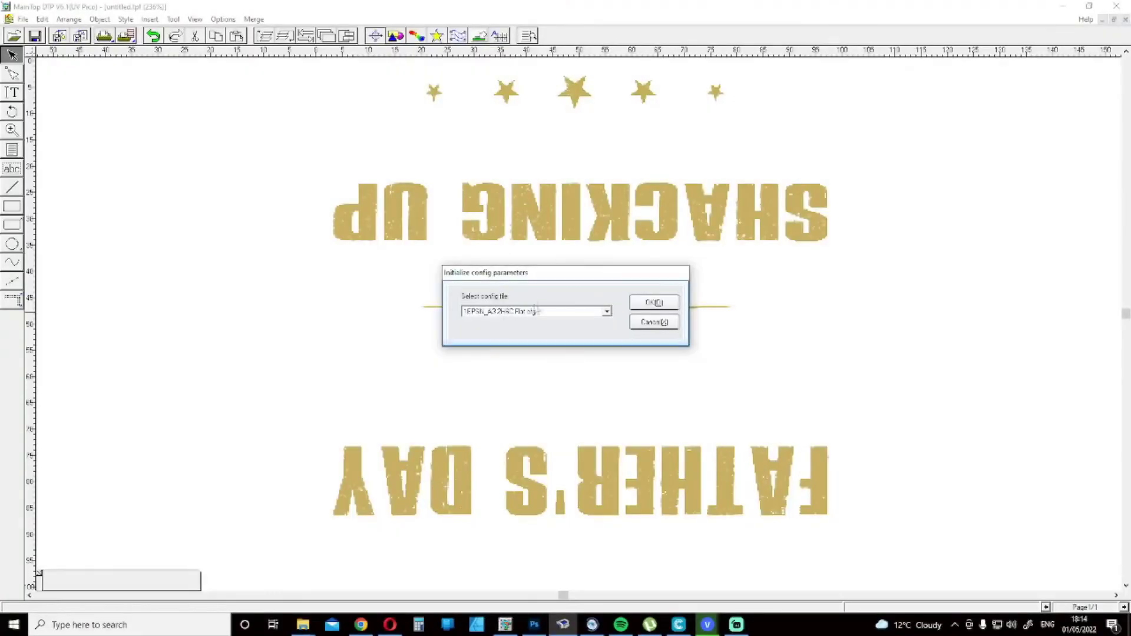
Start Well Print with the selected config and view the coaster folder as All Files(*.*) without loading.
click(655, 304)
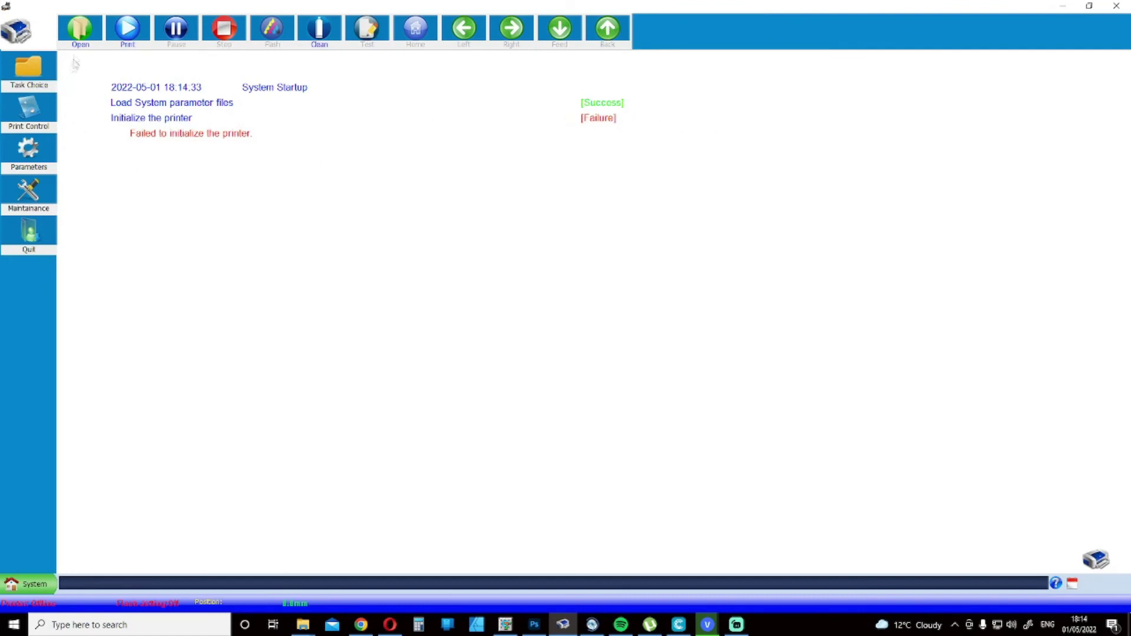
click(83, 29)
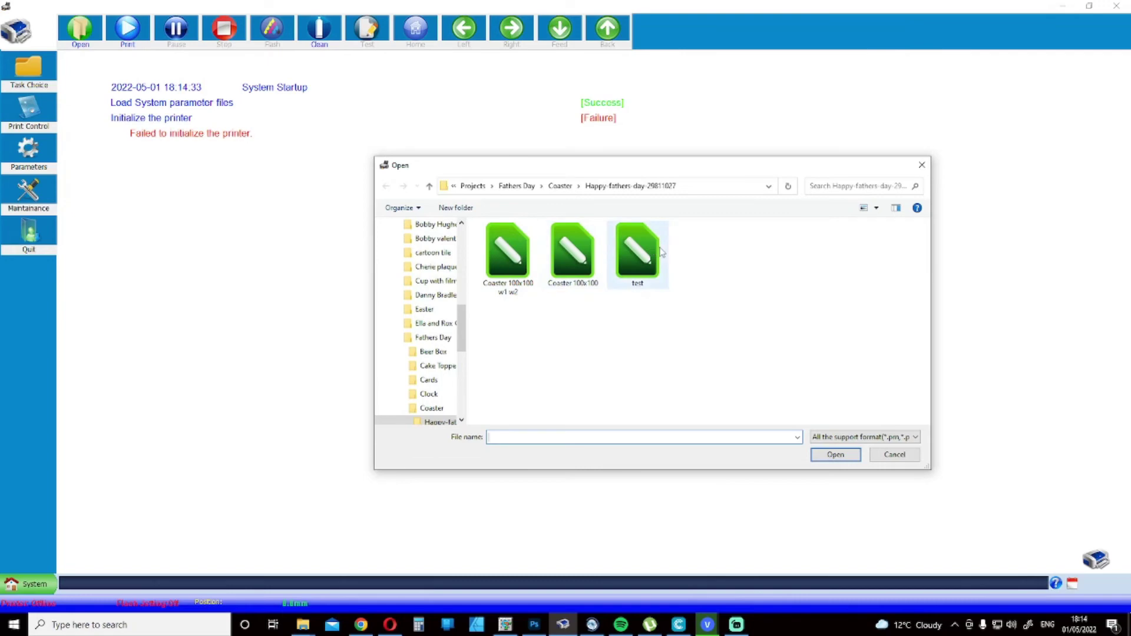
click(848, 441)
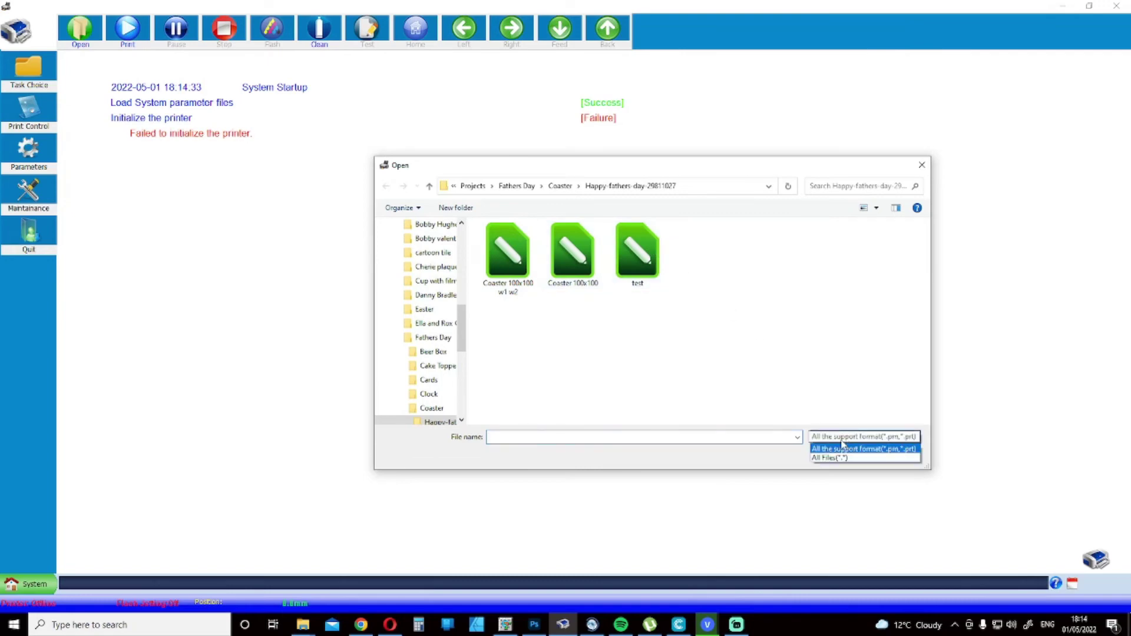
click(829, 458)
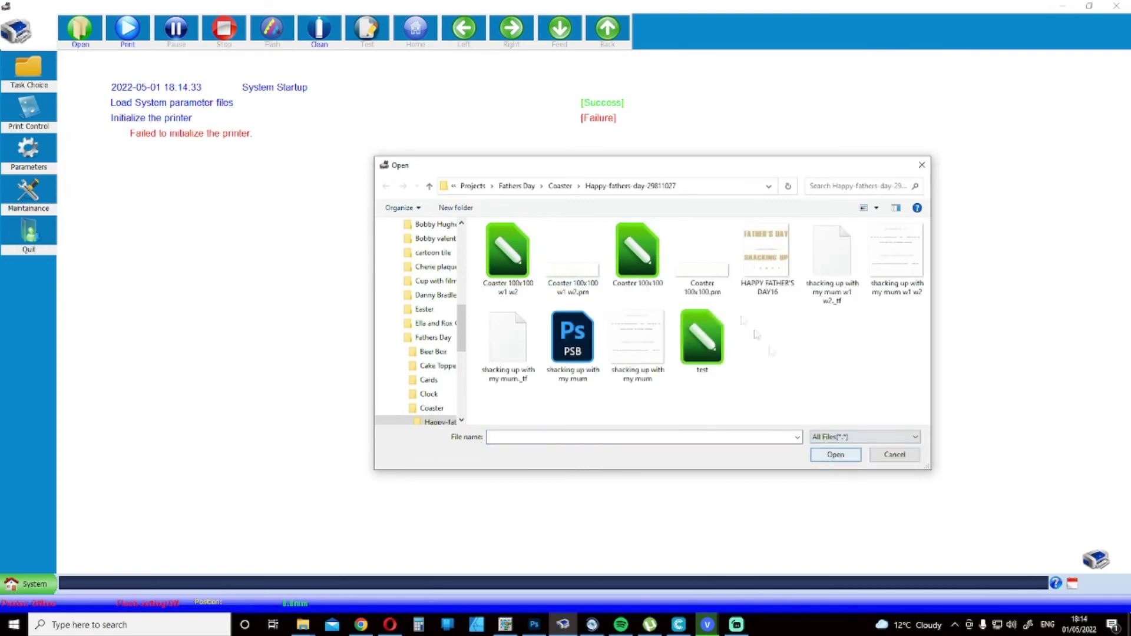
click(893, 456)
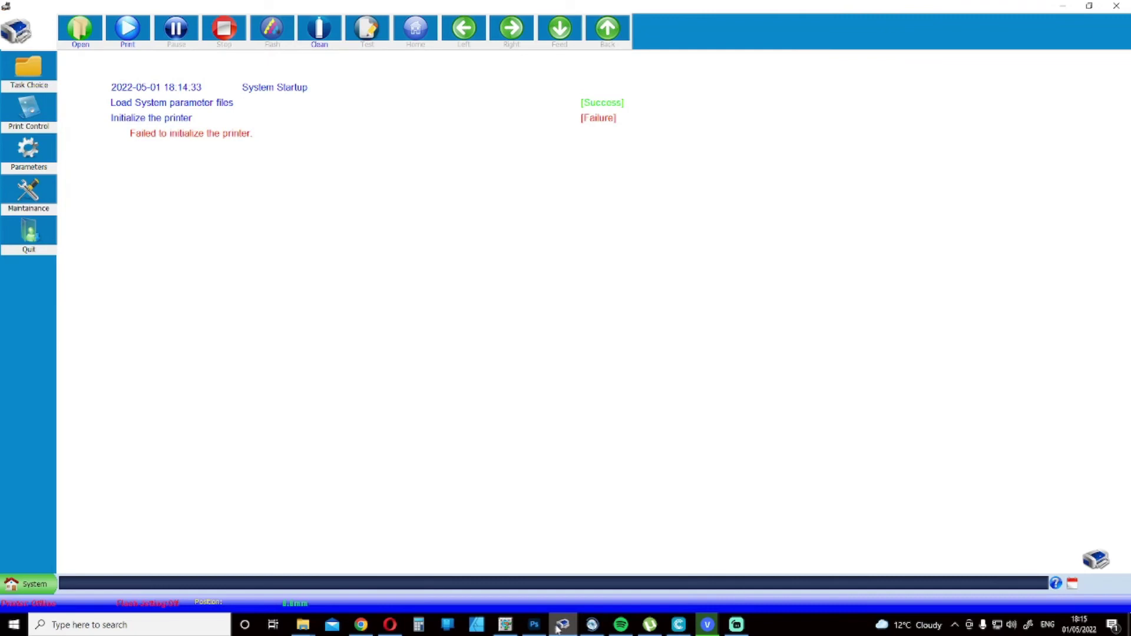
Bring the MainTop DTP window with the upside-down Father's Day design back to the front.
mouse_move(556, 629)
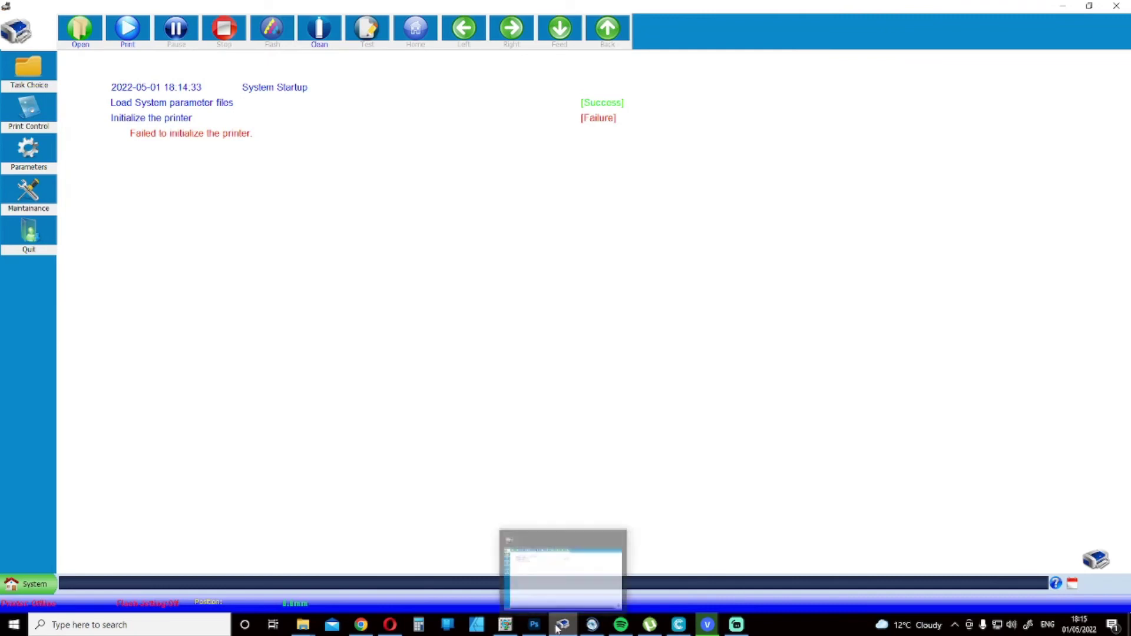
click(505, 625)
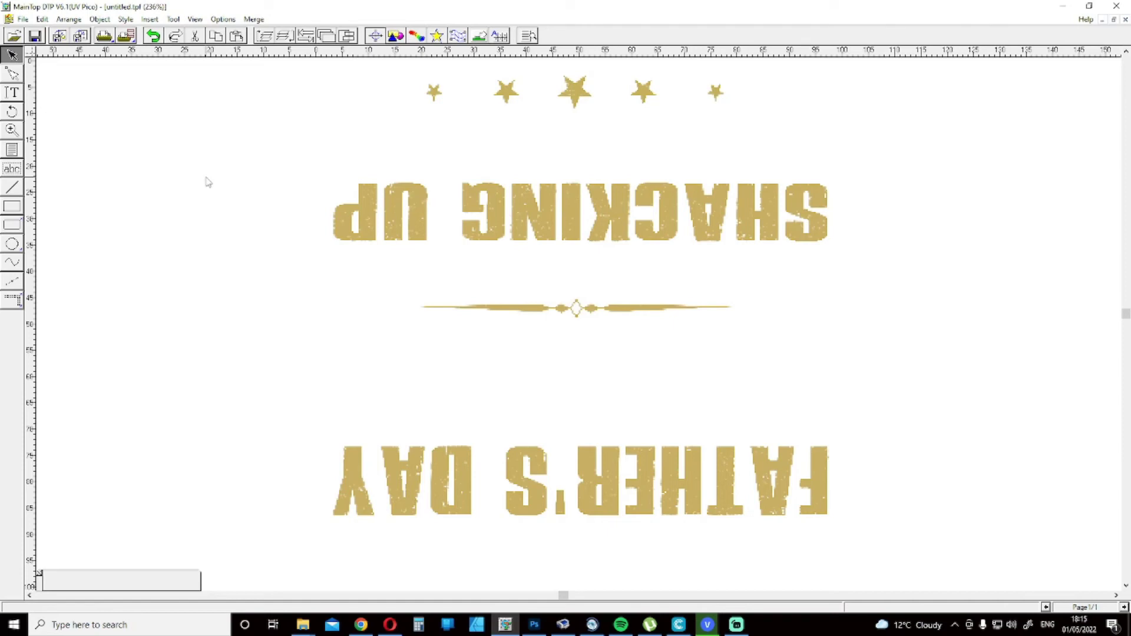
From Print, open the 4060 printer properties, review the resolution list, and open Adjust Color.
click(120, 39)
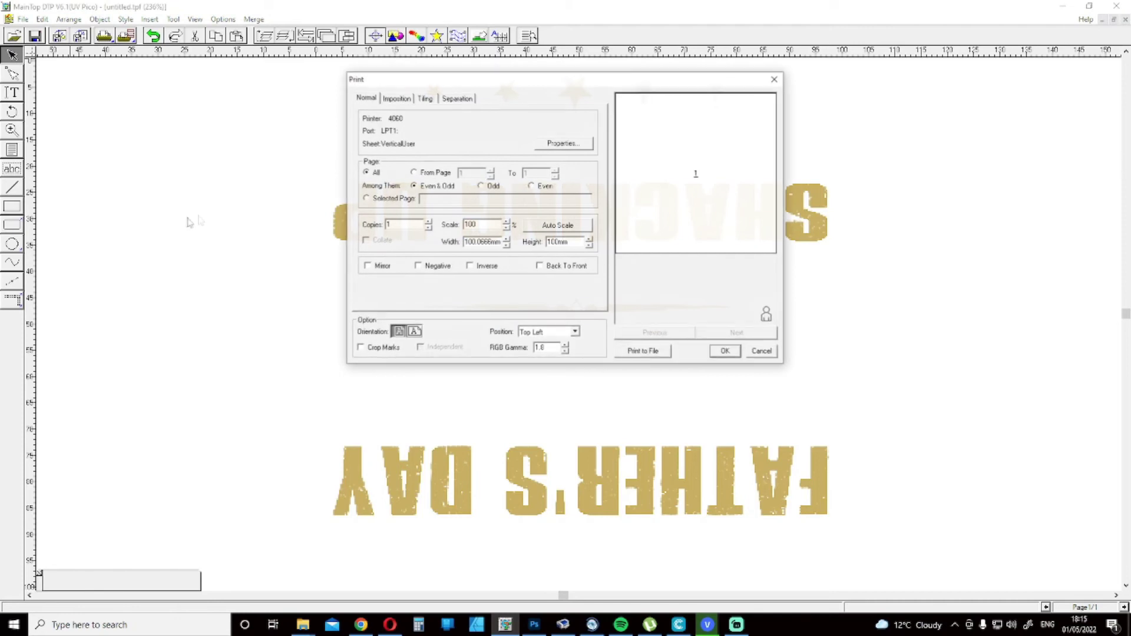
click(563, 143)
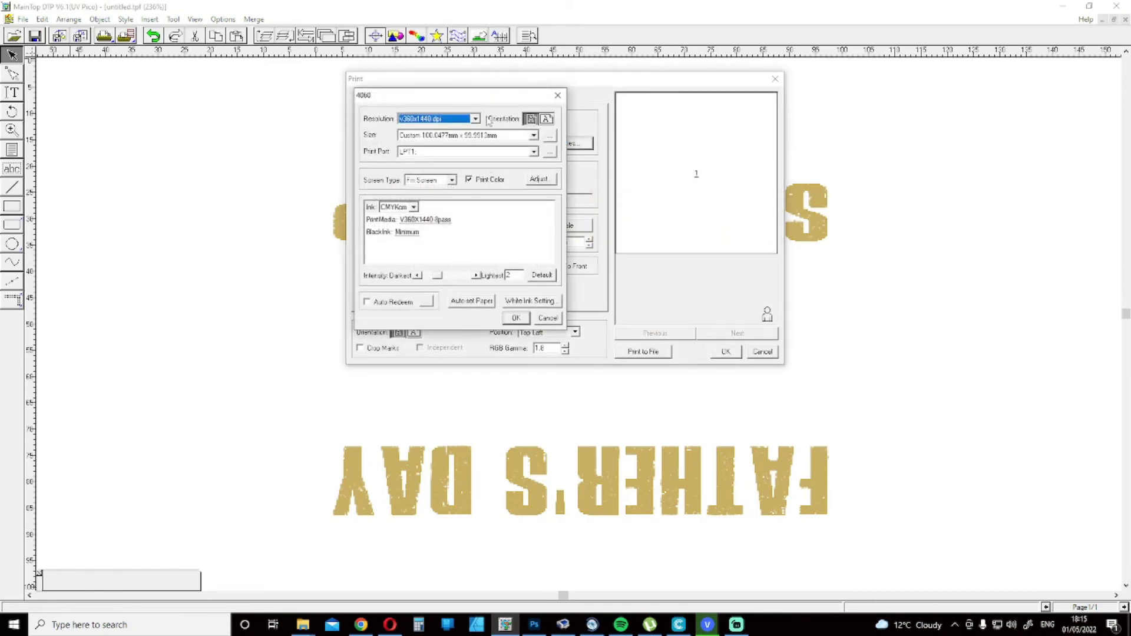
click(474, 119)
click(475, 118)
click(540, 180)
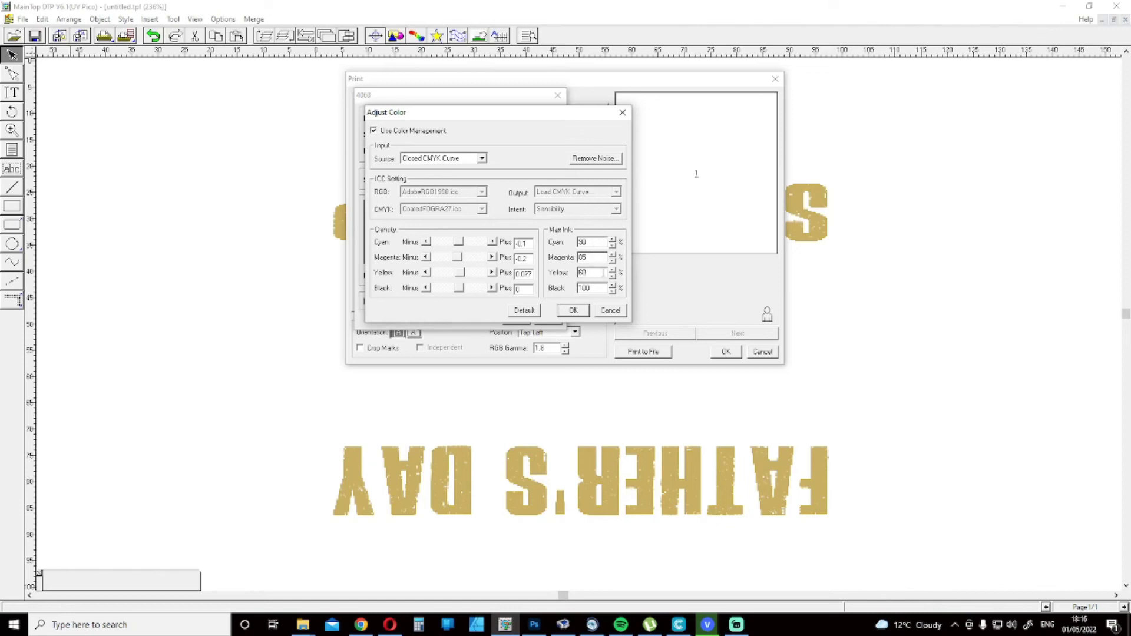
double_click(601, 272)
click(523, 274)
click(586, 272)
text(60)
double_click(589, 242)
click(616, 311)
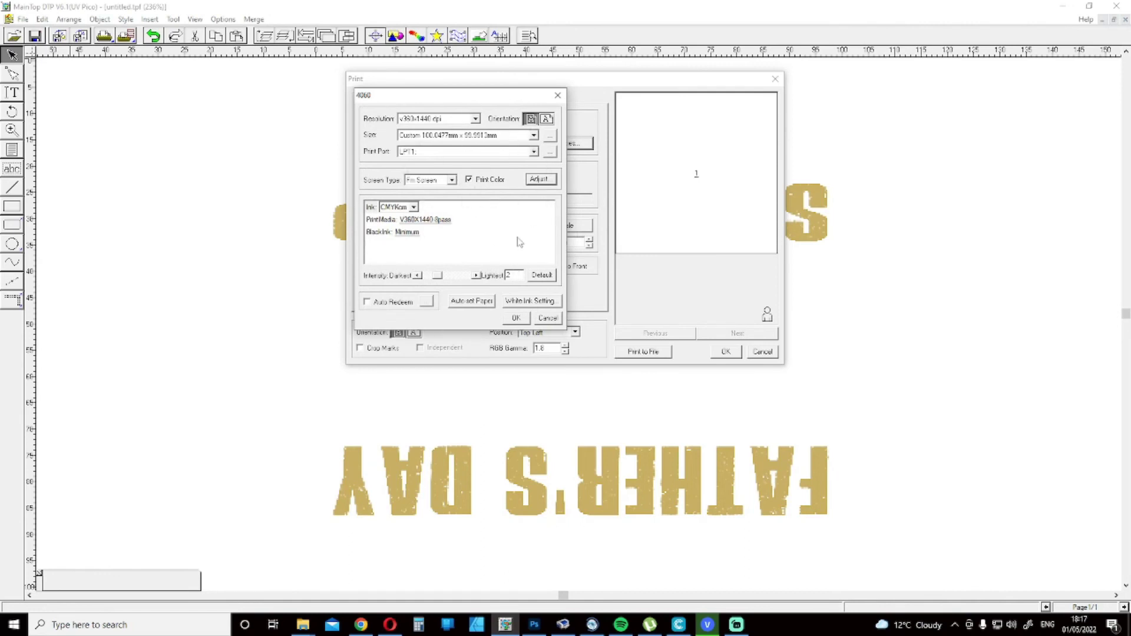
Confirm and close the 4060 printer properties and the Print dialog.
click(548, 318)
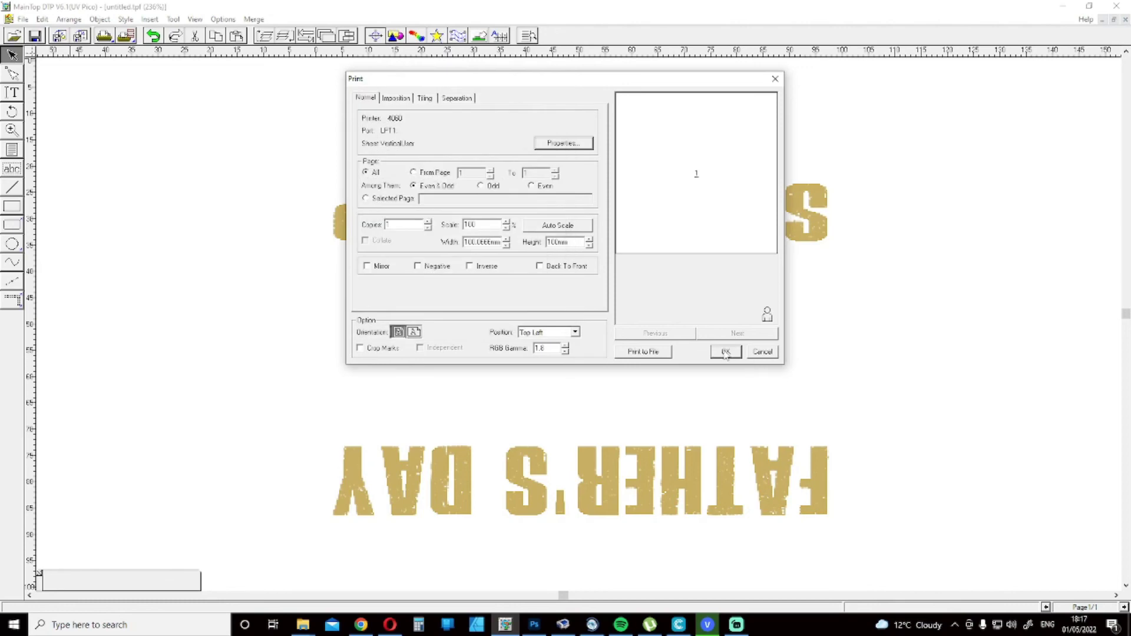
click(762, 352)
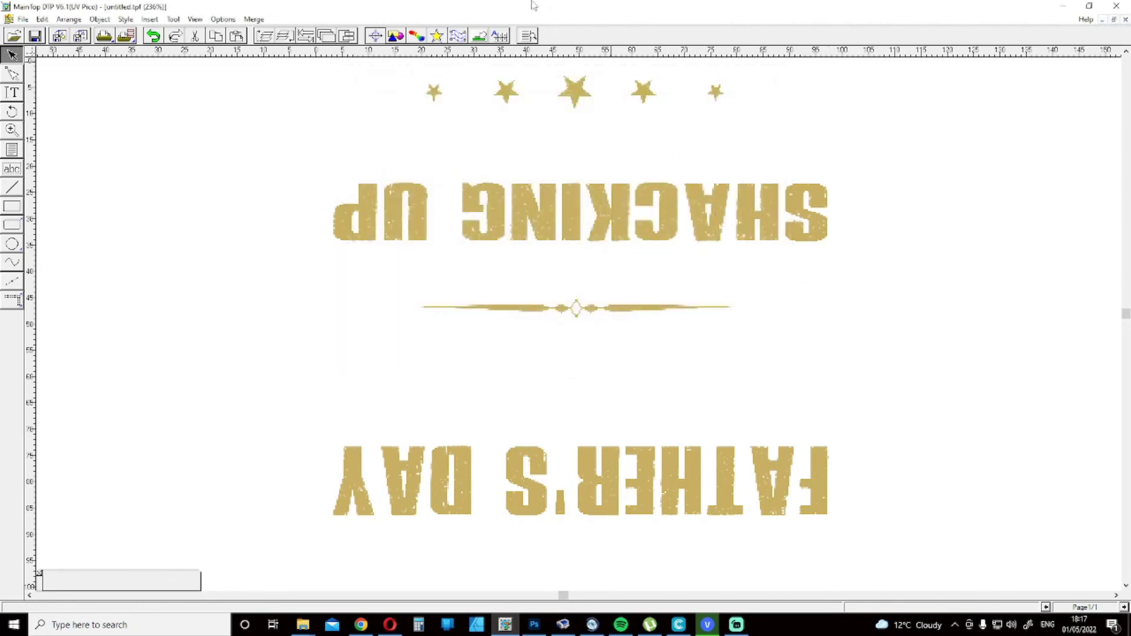